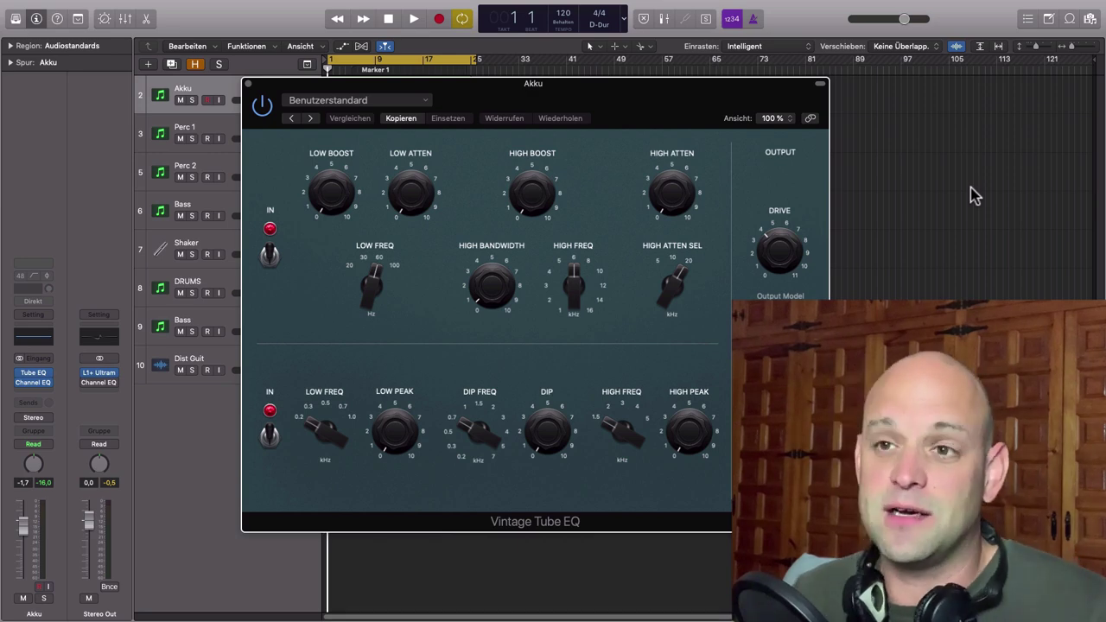
- Sweep the upper section's Low Freq between 20 Hz and 100 Hz, ending at 29.5 Hz
drag(372, 284, 470, 343)
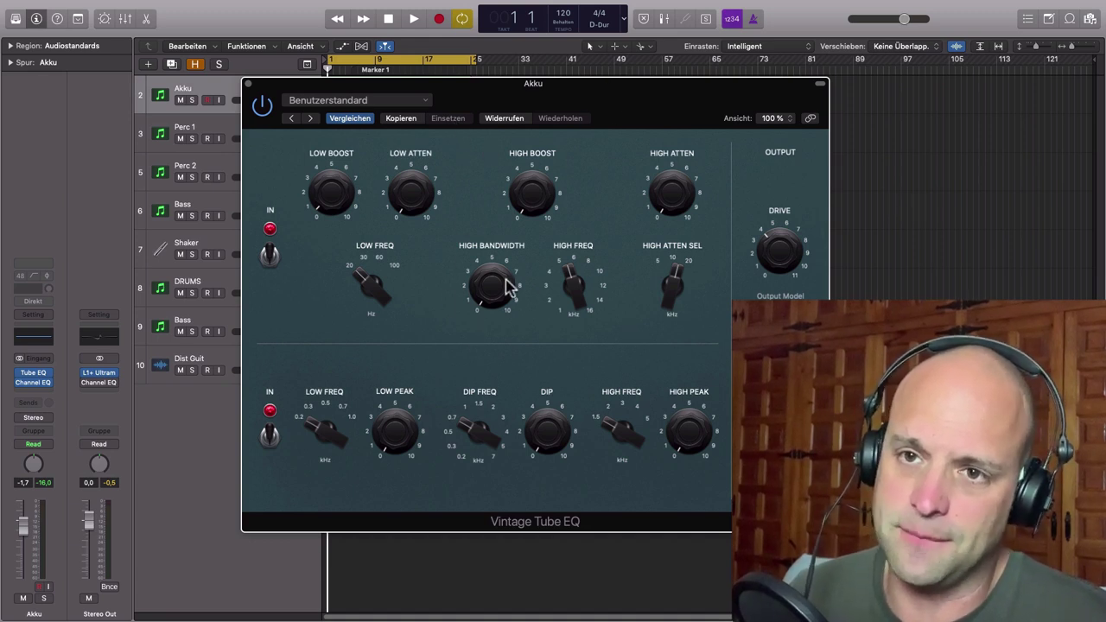
mouse_move(367, 304)
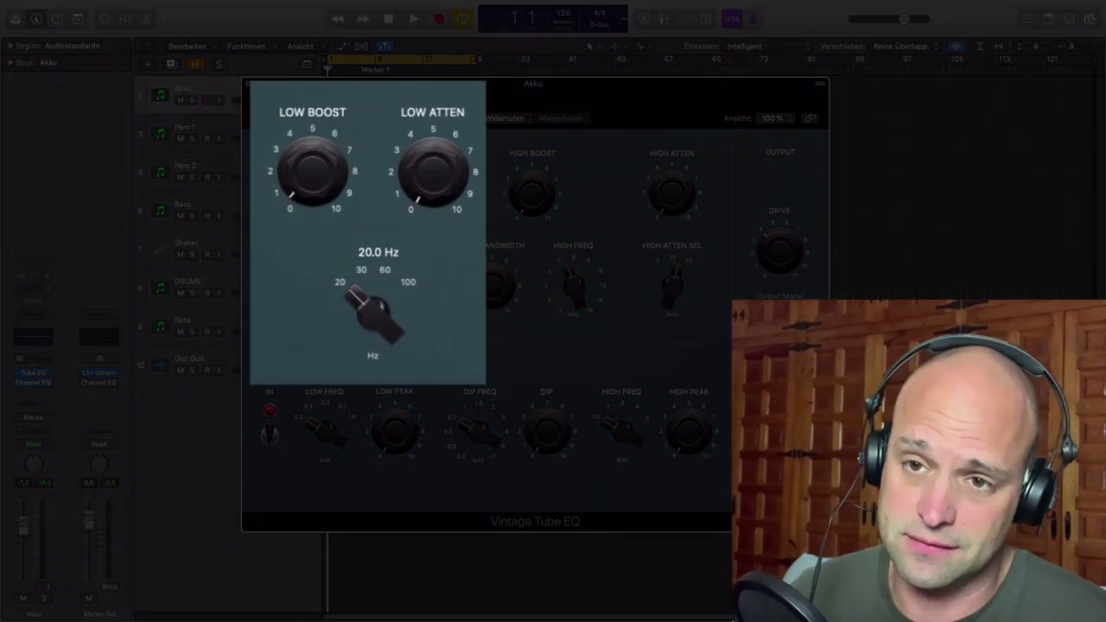
drag(378, 337, 378, 260)
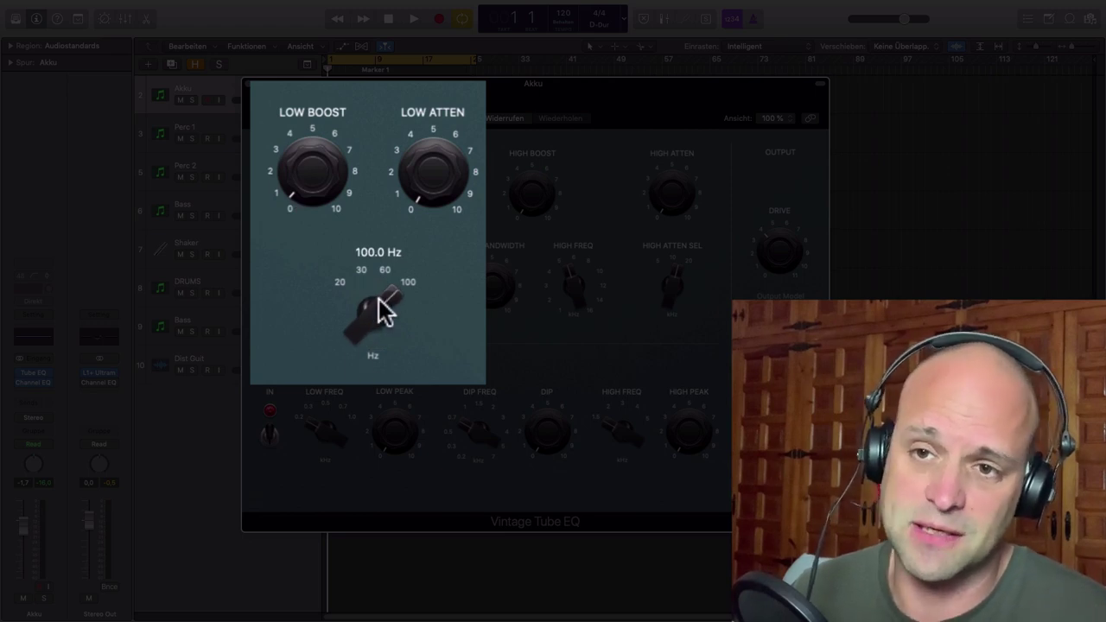
drag(378, 302, 411, 443)
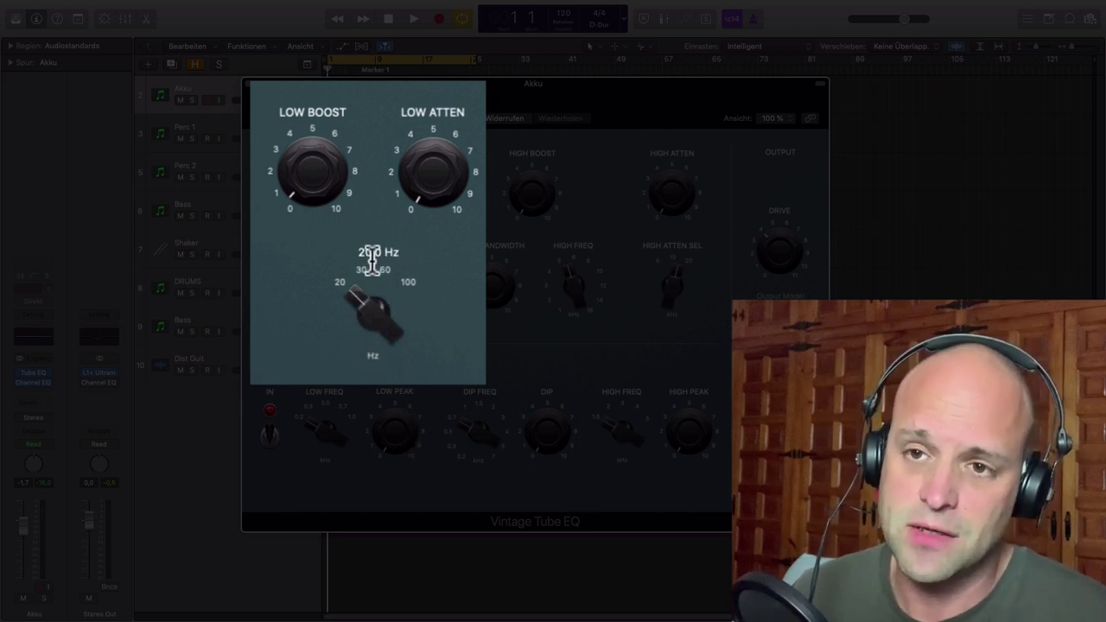
drag(354, 294, 334, 229)
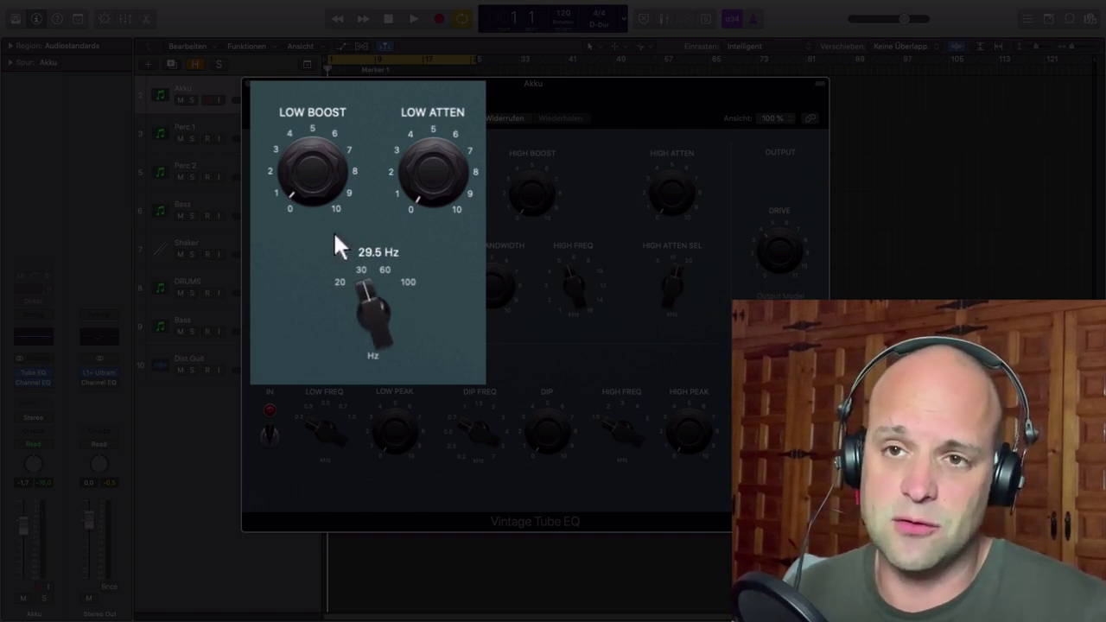
- Try Low Boost at 4.9 and about 3 against Low Atten at 4.2 and 2.8
drag(309, 178, 271, 79)
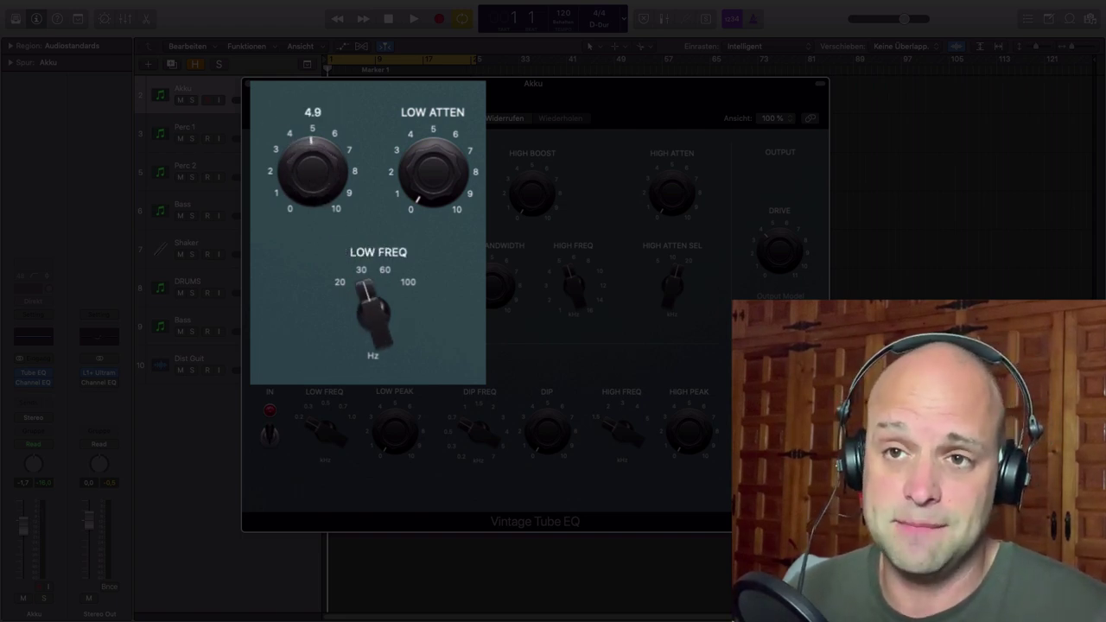
drag(426, 179, 406, 91)
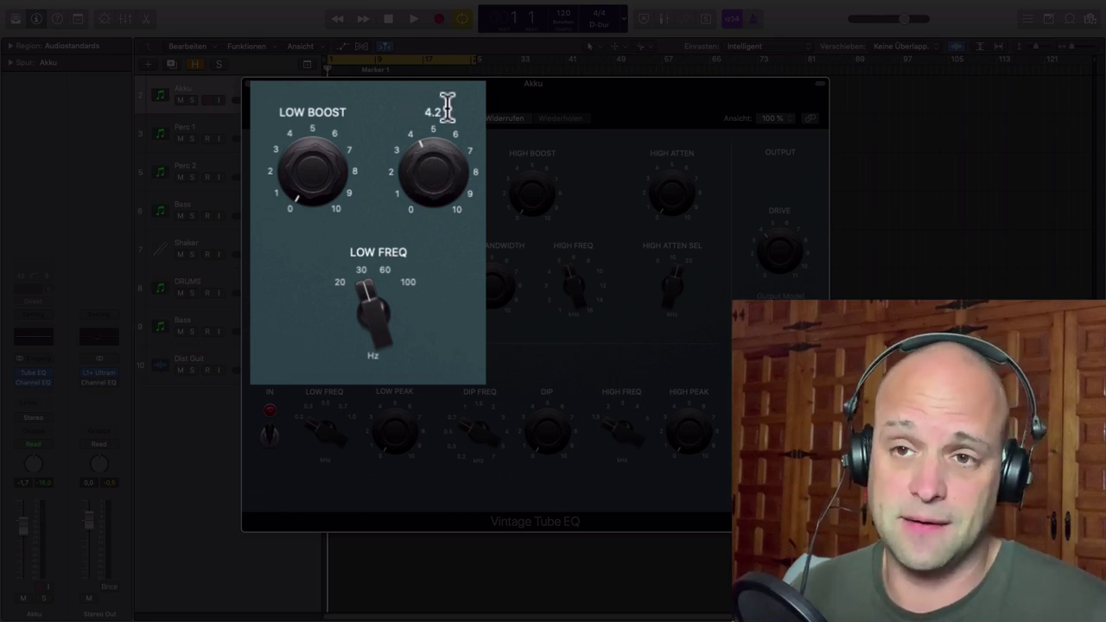
drag(308, 185, 280, 99)
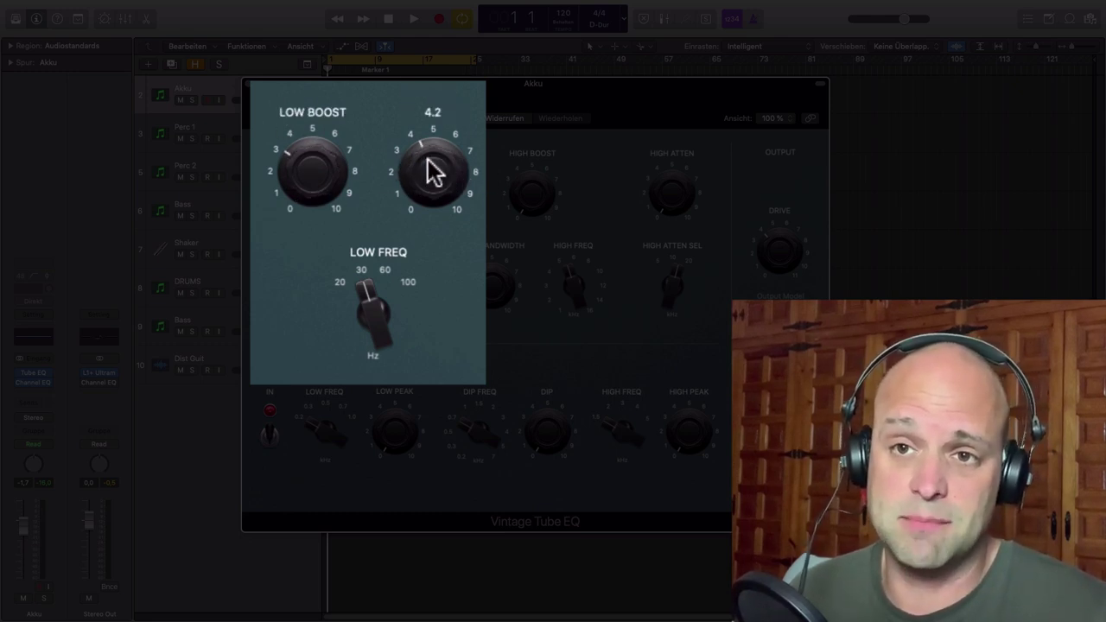
drag(428, 161, 426, 193)
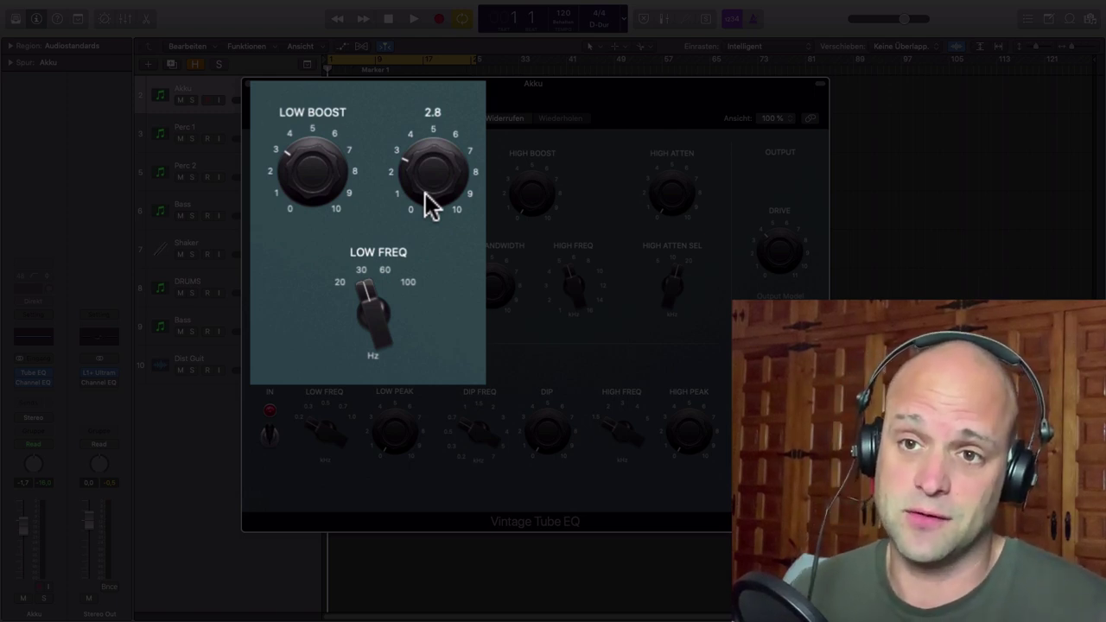
mouse_move(314, 184)
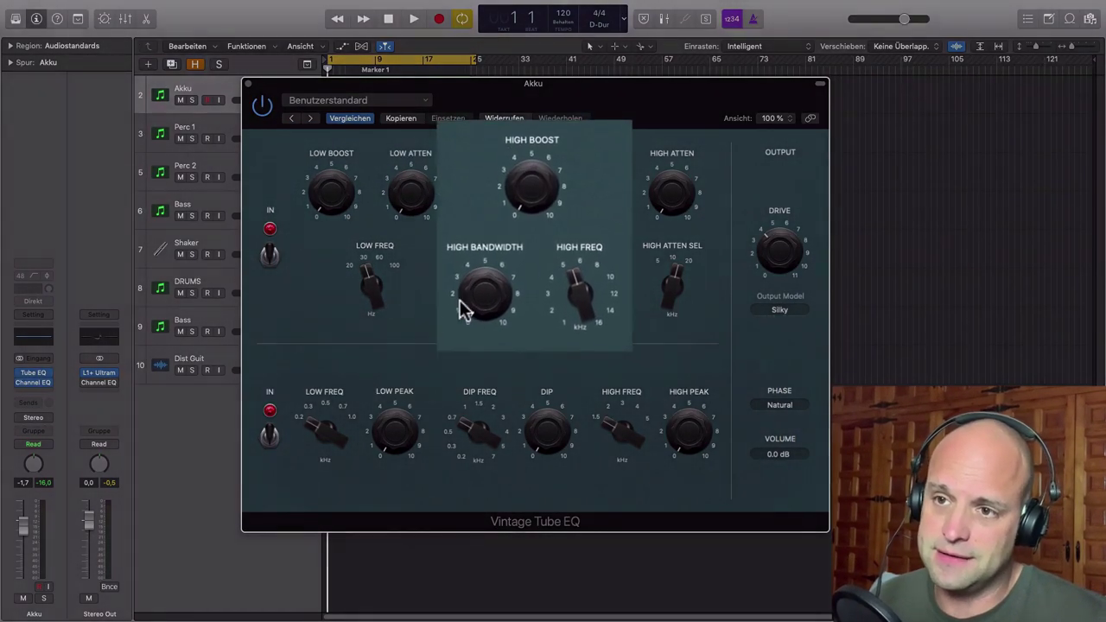
- Try a high boost at 5.800 kHz, raising High Boost to about 5 and High Bandwidth to about 3
drag(584, 307, 501, 314)
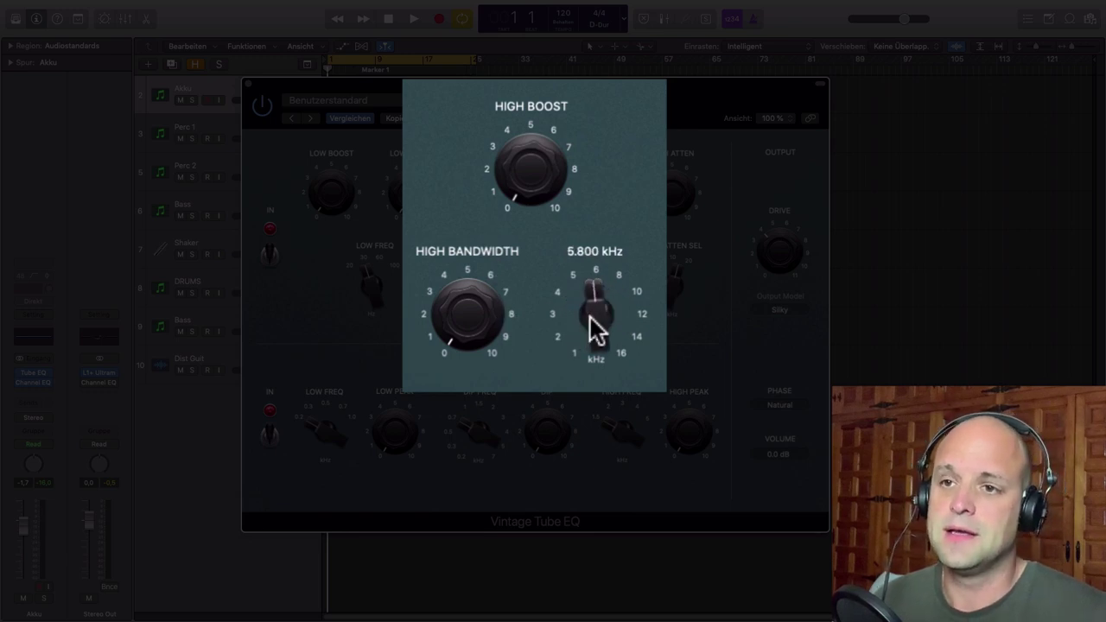
drag(529, 195, 506, 125)
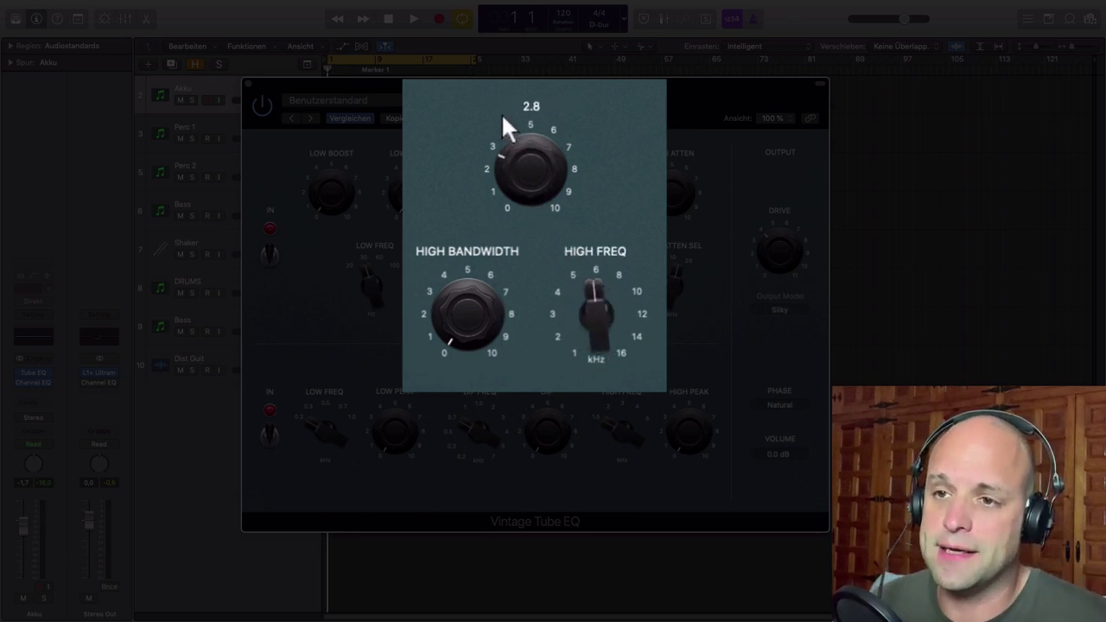
drag(467, 340, 456, 293)
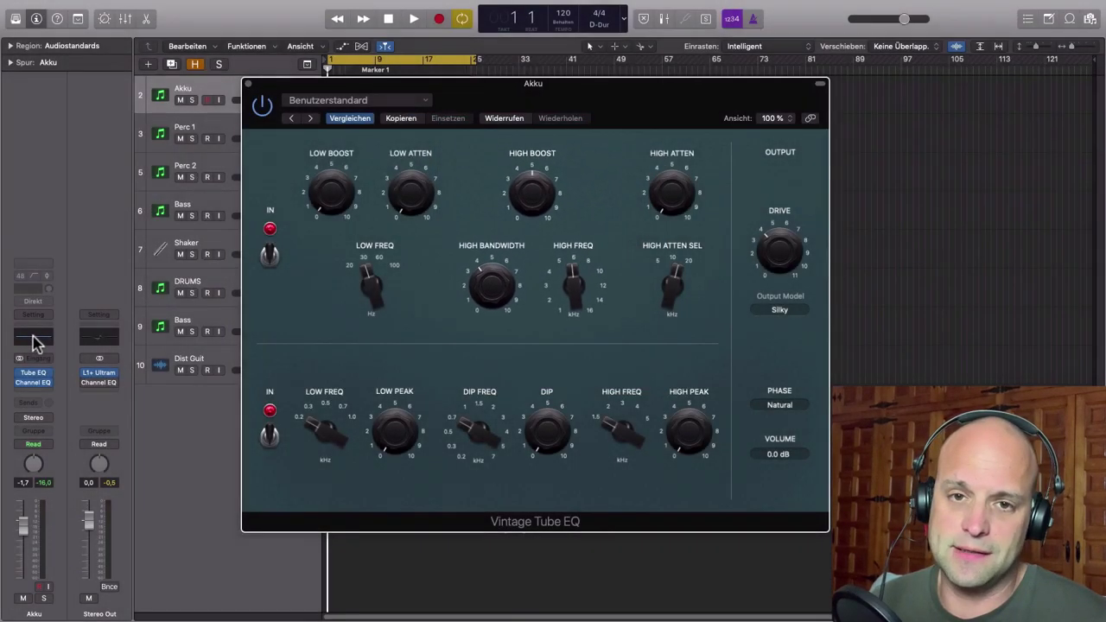
- In the Akku track's Channel EQ, boost the 750 Hz band by 6.0 dB at 780 Hz with a Q of 3.60
click(35, 337)
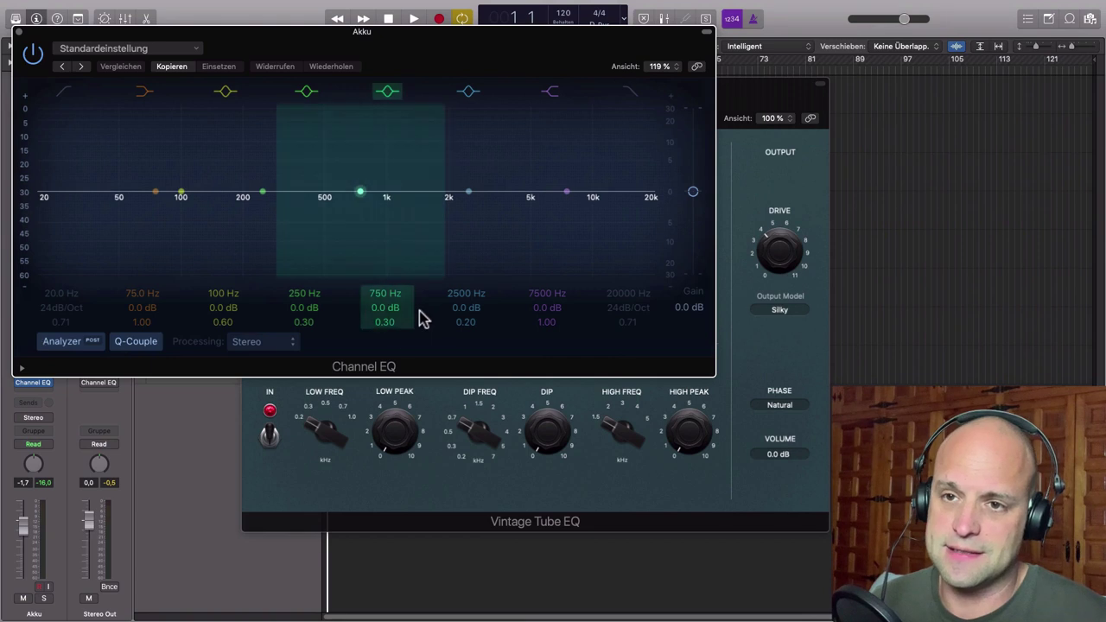
drag(362, 192, 364, 158)
drag(379, 321, 379, 341)
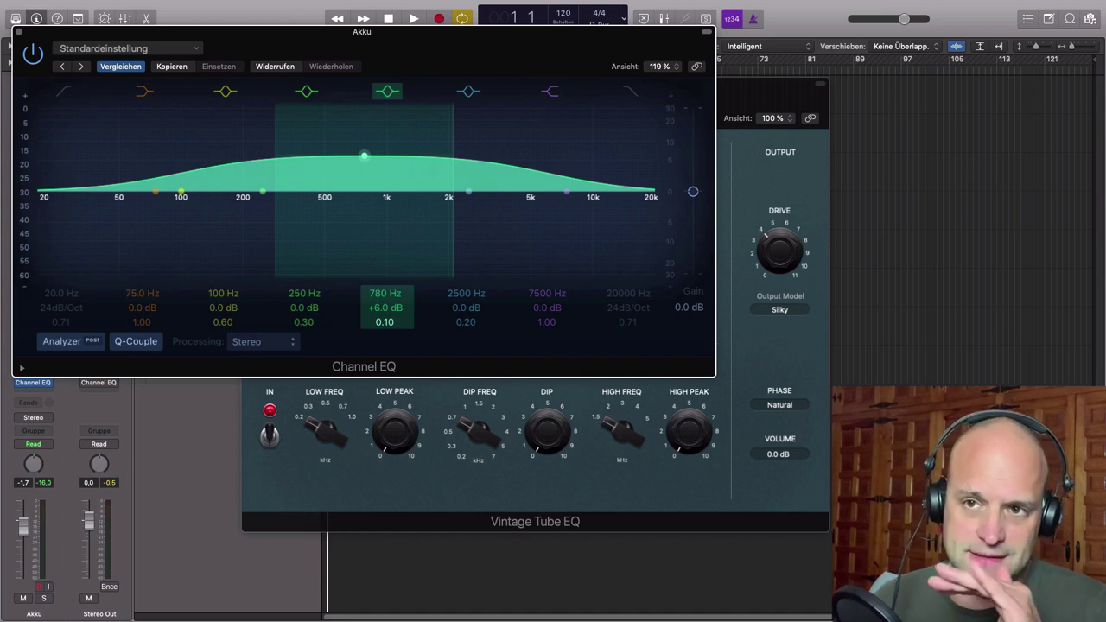
drag(385, 322, 384, 264)
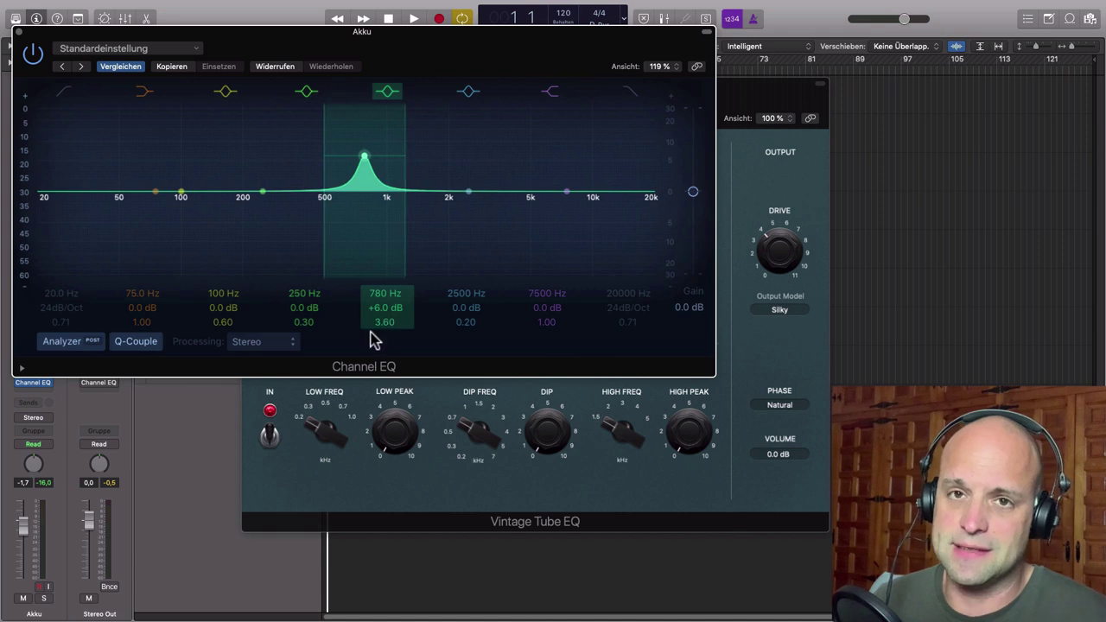
drag(250, 48, 335, 96)
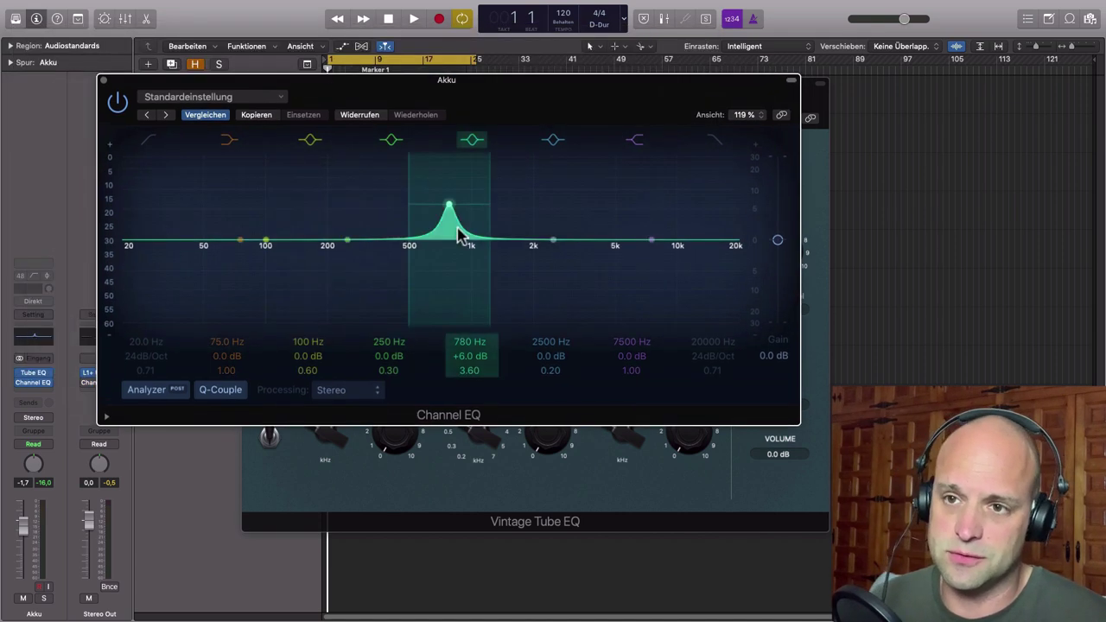
click(104, 80)
- Set the upper section's High Freq to 8.266 kHz and return High Bandwidth and High Boost to 0
drag(499, 295, 474, 245)
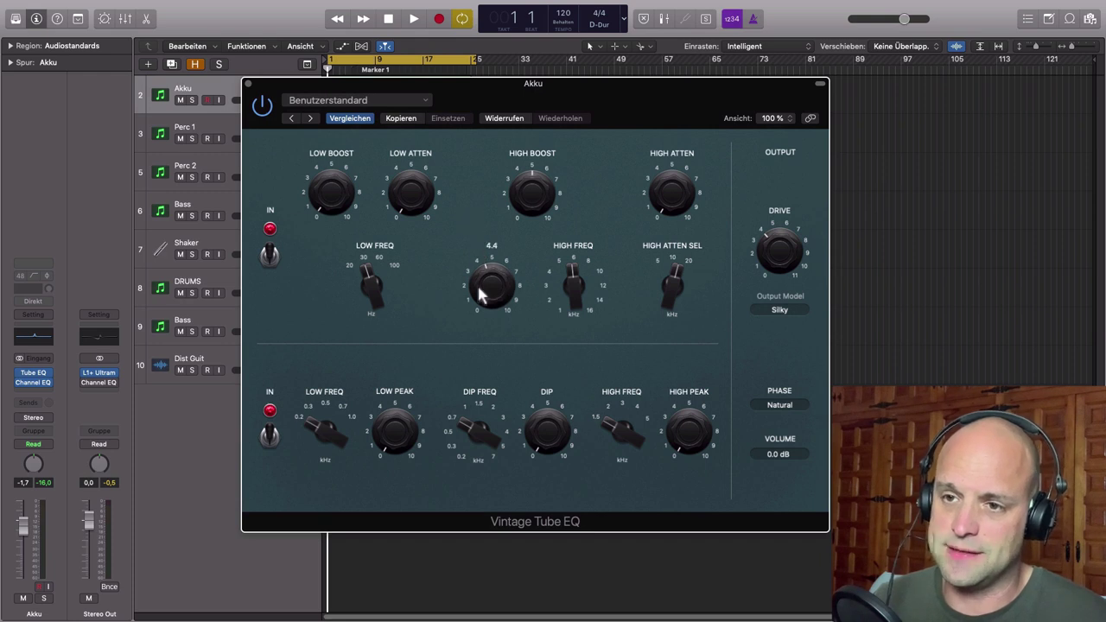
mouse_move(572, 296)
mouse_down()
mouse_move(563, 275)
mouse_move(561, 295)
mouse_up()
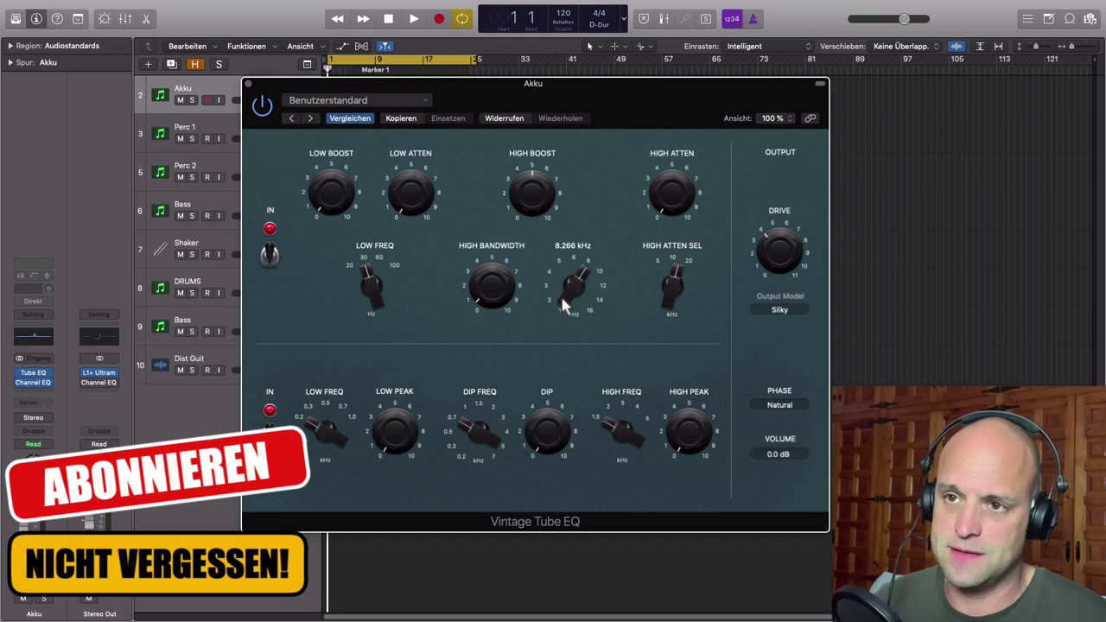
mouse_move(546, 195)
mouse_down()
mouse_move(533, 214)
mouse_move(531, 198)
mouse_up()
click(492, 296)
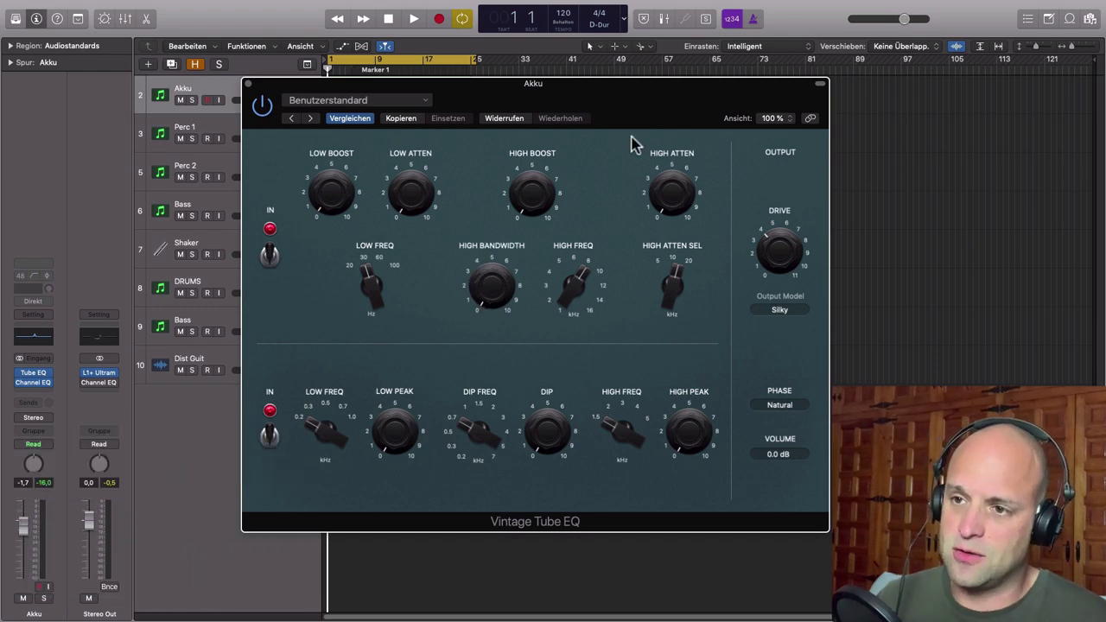
- Set High Atten Sel between 10 and 20 kHz and try out High Atten, returning it to 0
click(671, 321)
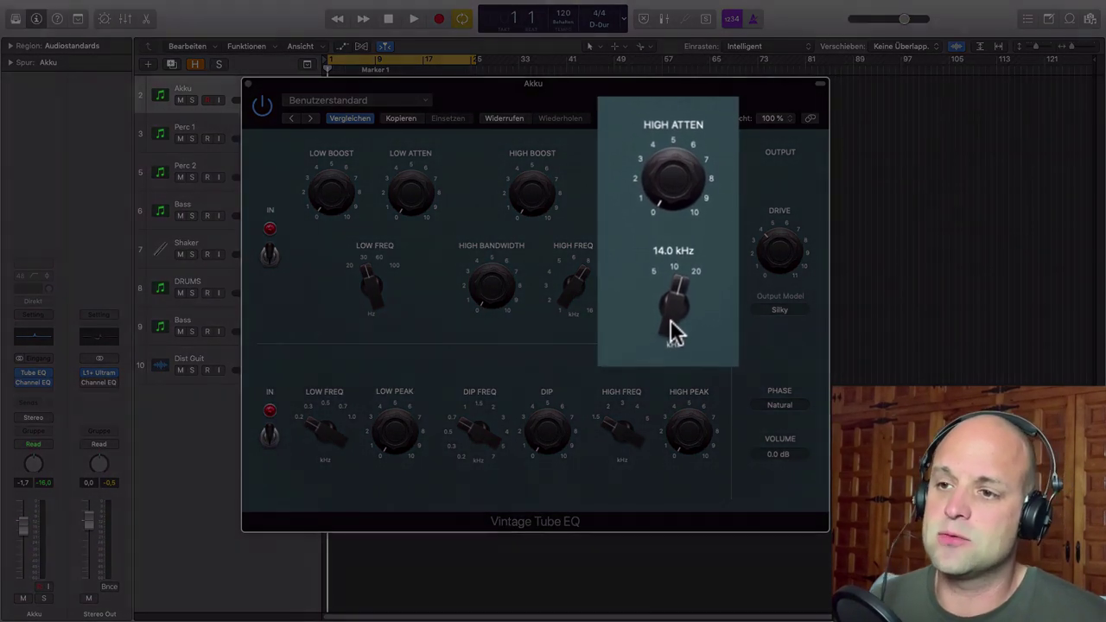
drag(679, 317, 625, 168)
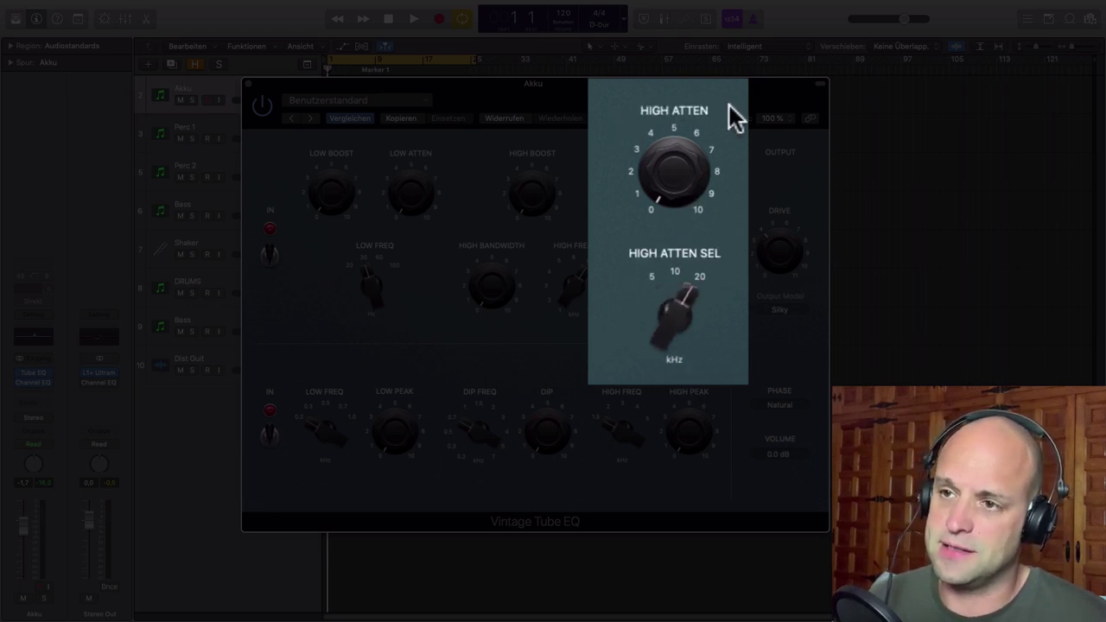
drag(680, 187, 672, 142)
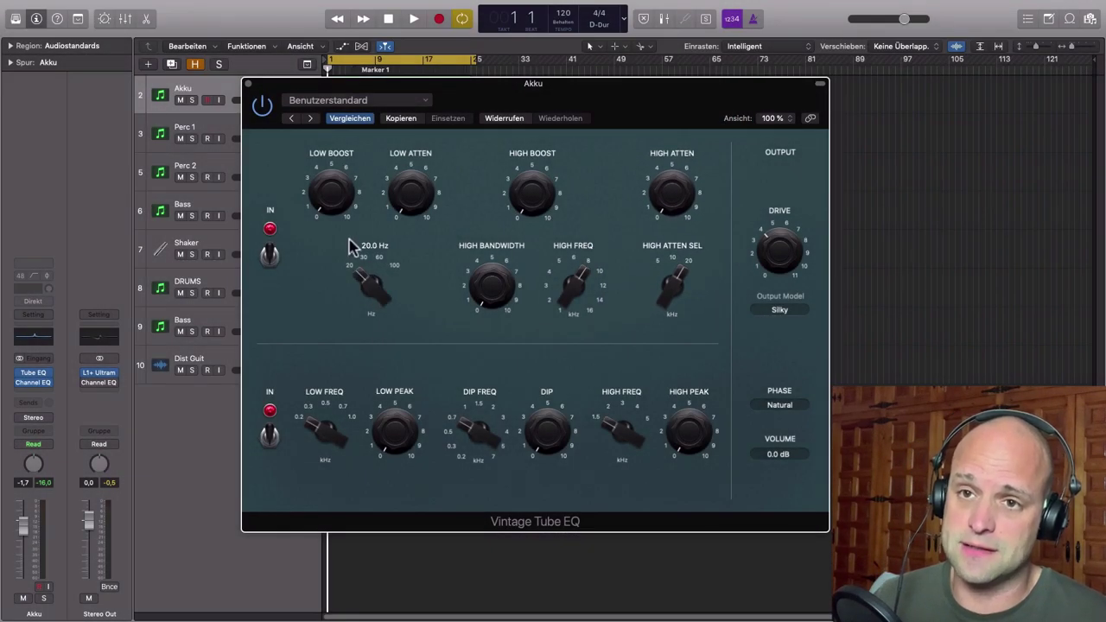
- Set the upper section's High Freq to about 10 kHz and High Boost to about 4, with High Bandwidth and High Atten at 0
drag(395, 217, 396, 151)
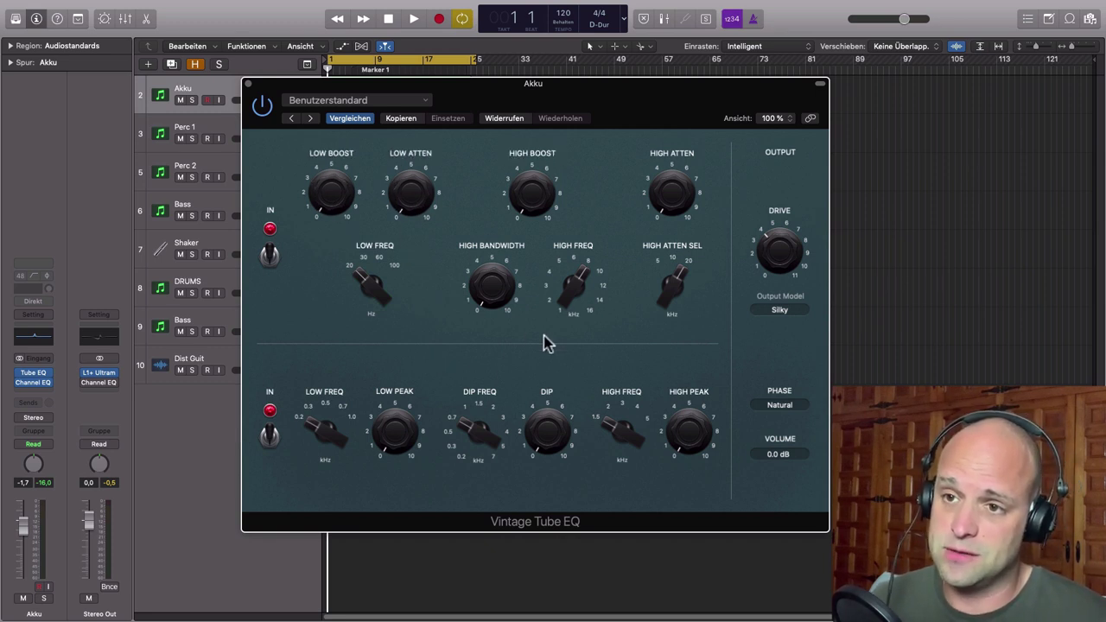
mouse_move(573, 294)
mouse_down()
mouse_move(558, 249)
mouse_move(563, 296)
mouse_up()
mouse_move(538, 210)
mouse_down()
mouse_move(512, 150)
mouse_move(533, 197)
mouse_up()
mouse_move(497, 292)
mouse_down()
mouse_move(486, 248)
mouse_move(487, 315)
mouse_move(492, 286)
mouse_move(495, 313)
mouse_up()
drag(675, 204, 682, 369)
drag(665, 195, 505, 175)
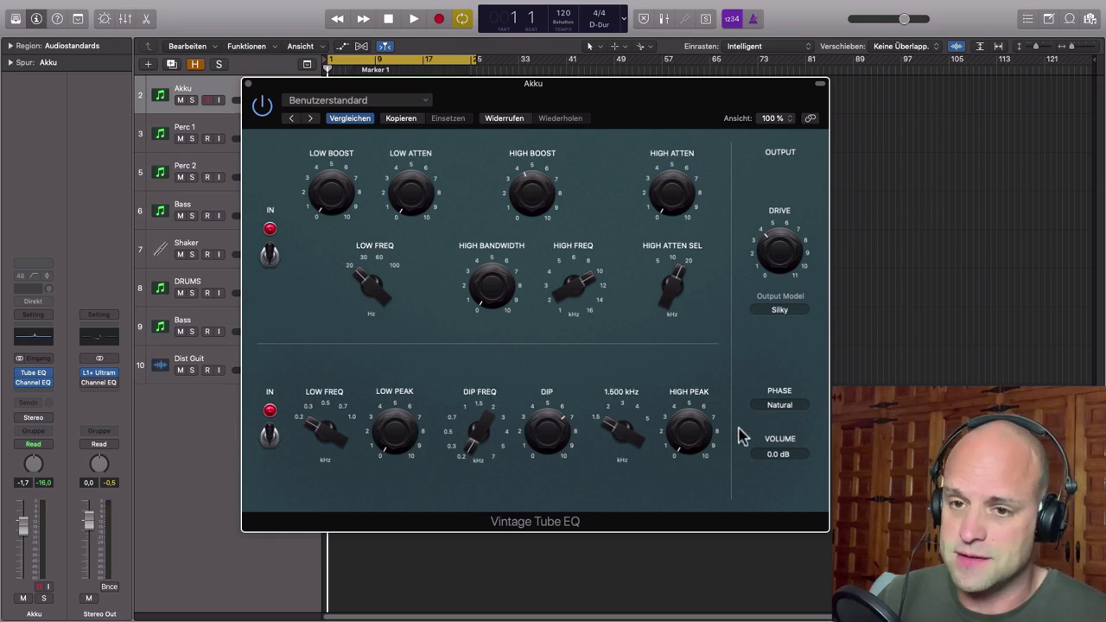
- Set the lower section's Low Freq to 0.510 kHz, trying Low Peak at 5.7 and returning it to 0
drag(321, 445, 300, 355)
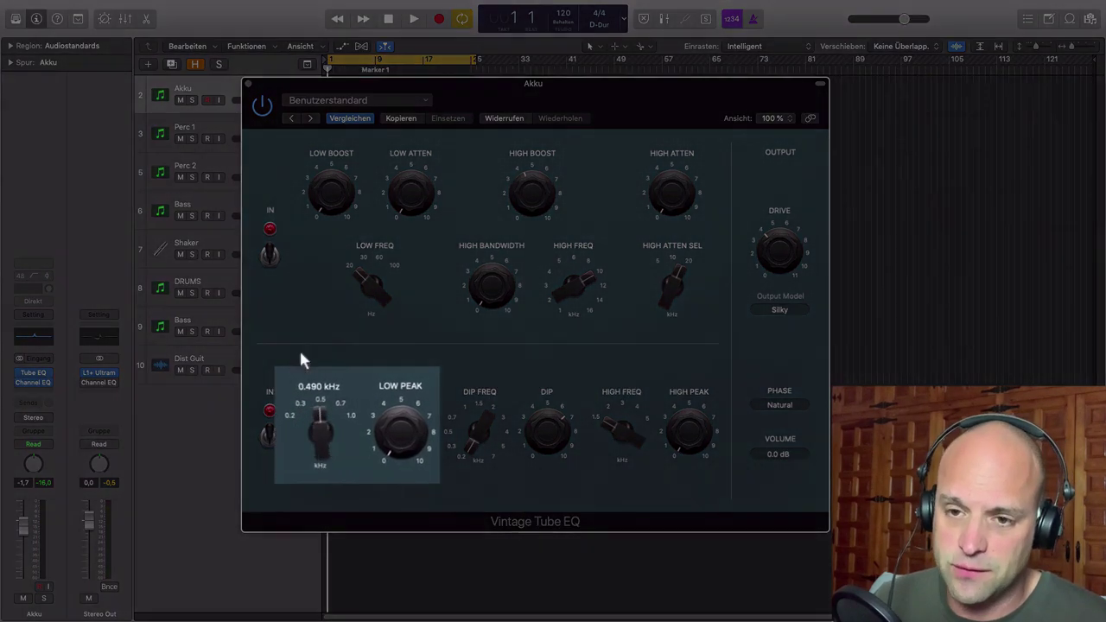
drag(311, 407, 310, 451)
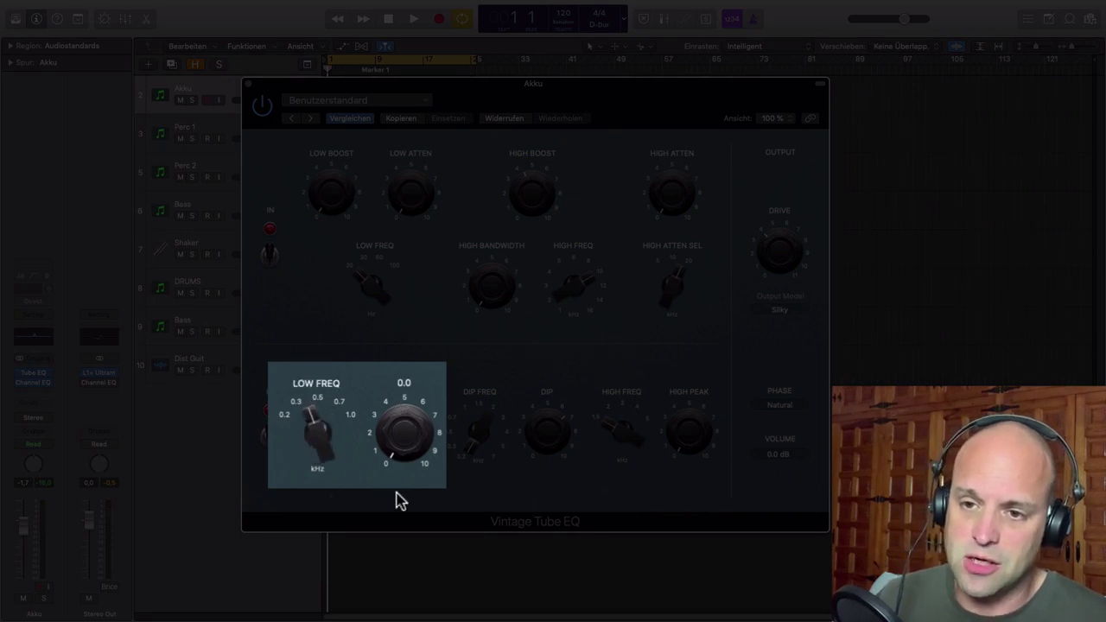
drag(409, 464, 377, 358)
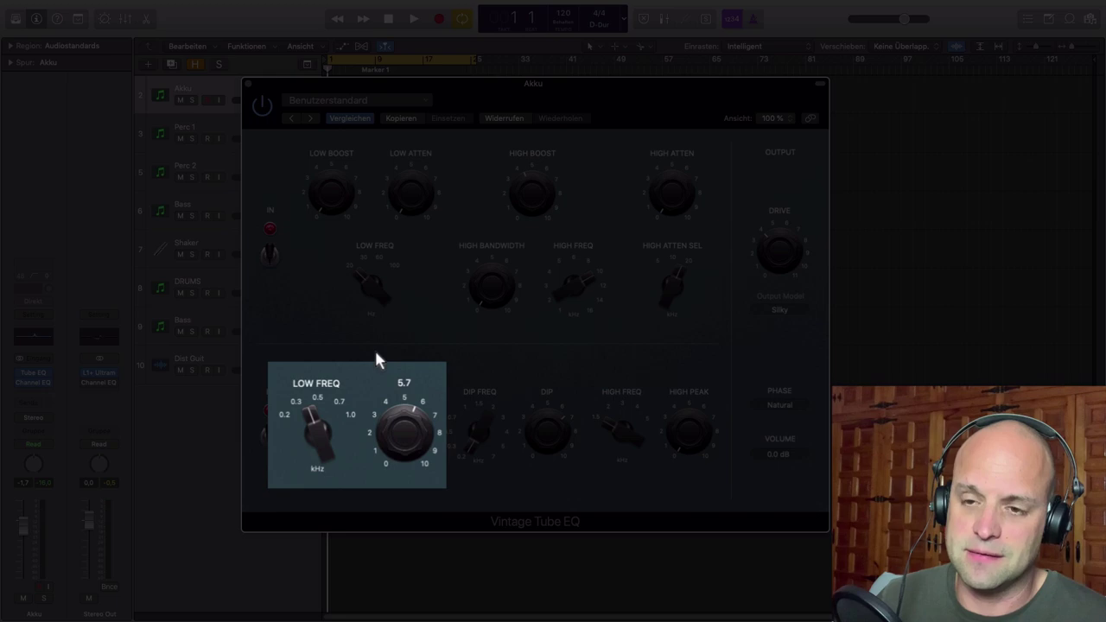
drag(322, 456, 291, 375)
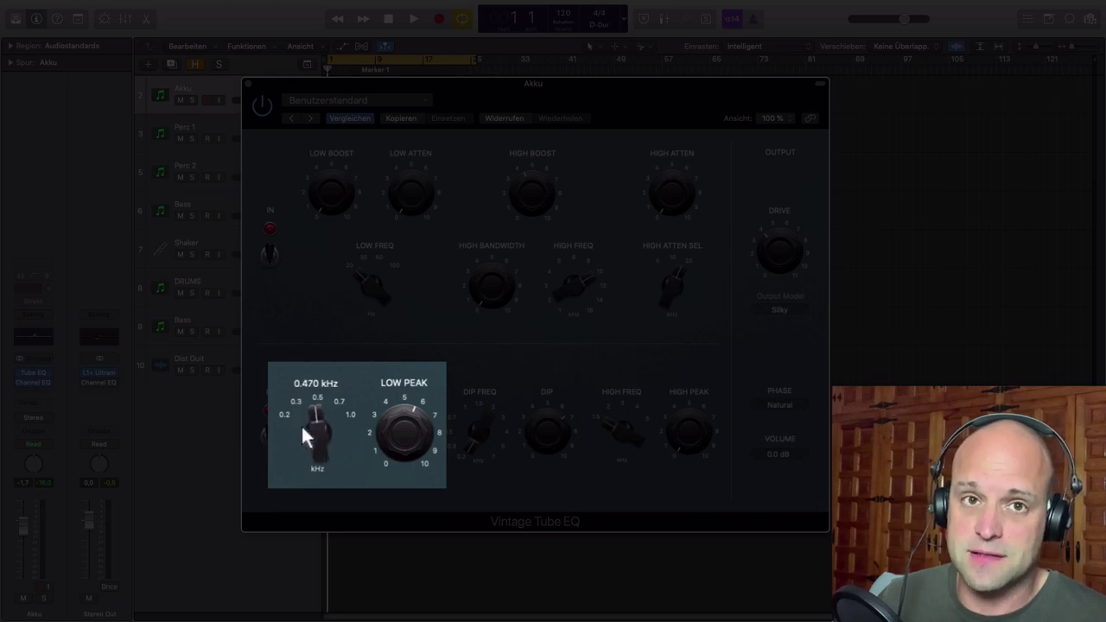
mouse_move(399, 447)
mouse_down()
mouse_move(397, 466)
mouse_move(402, 444)
mouse_up()
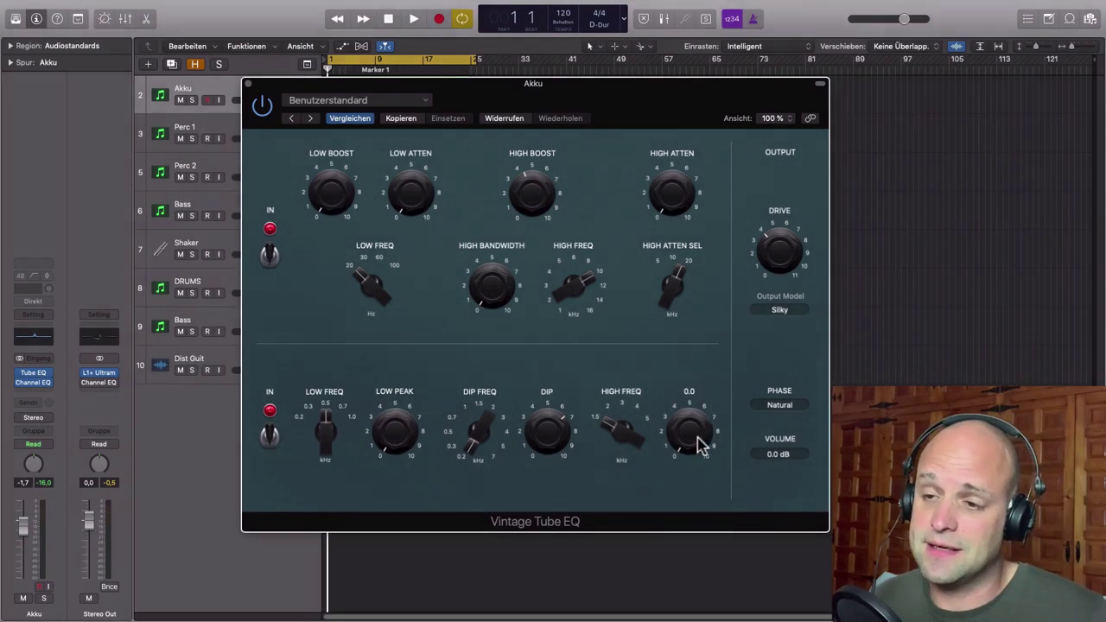
- Set the lower section's High Freq to slightly above 3 kHz, trying High Peak and Low Peak and returning both to 0
mouse_move(654, 444)
drag(618, 440, 611, 428)
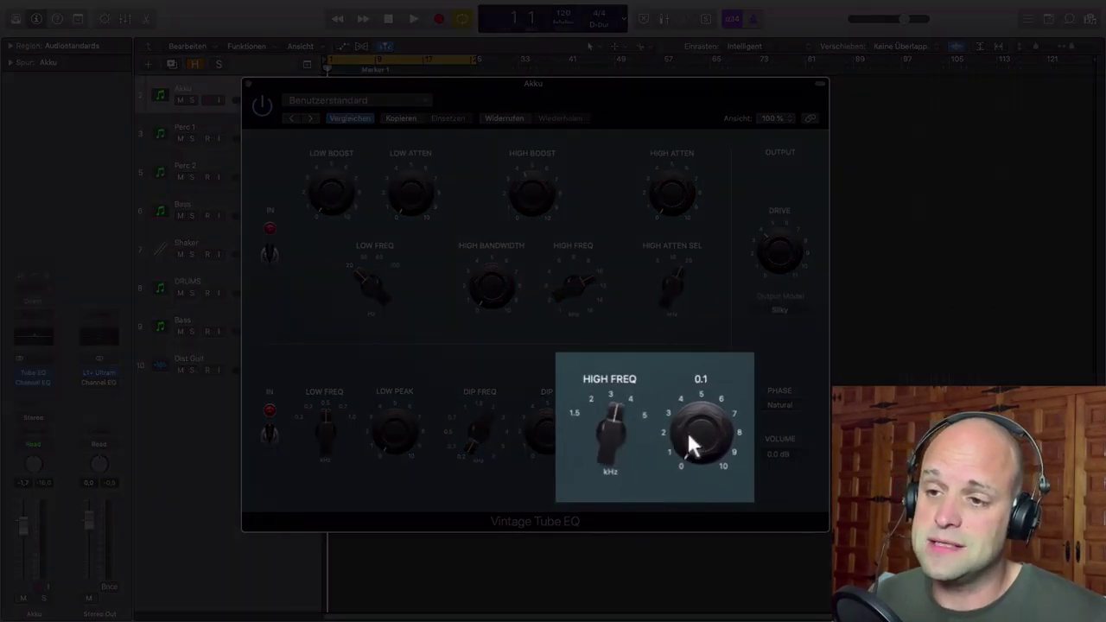
drag(688, 435, 724, 410)
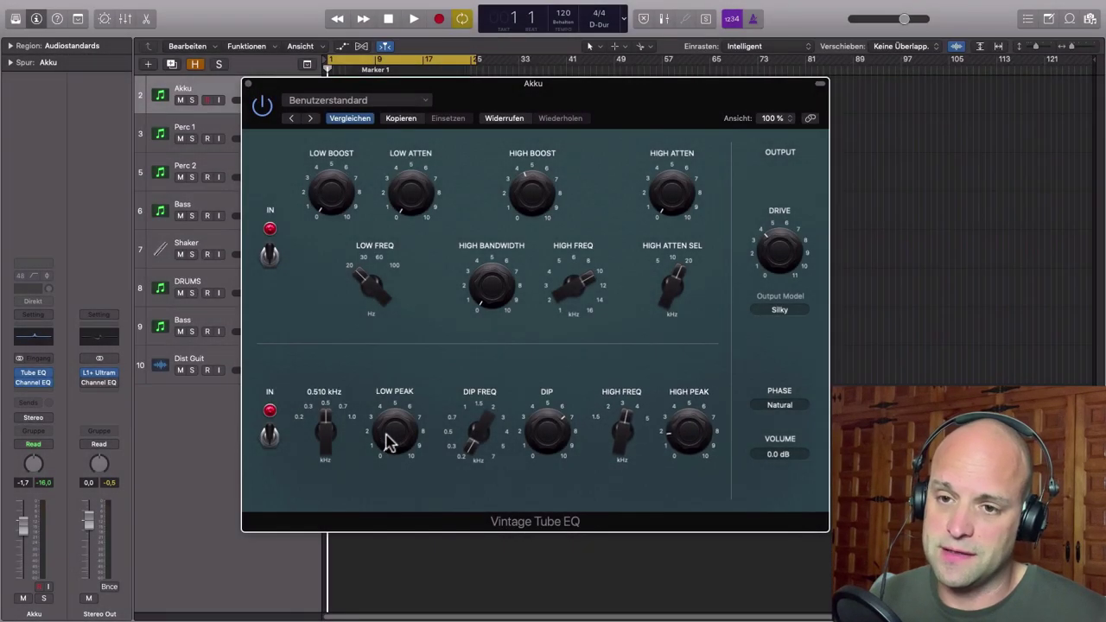
drag(388, 440, 398, 390)
drag(691, 434, 687, 478)
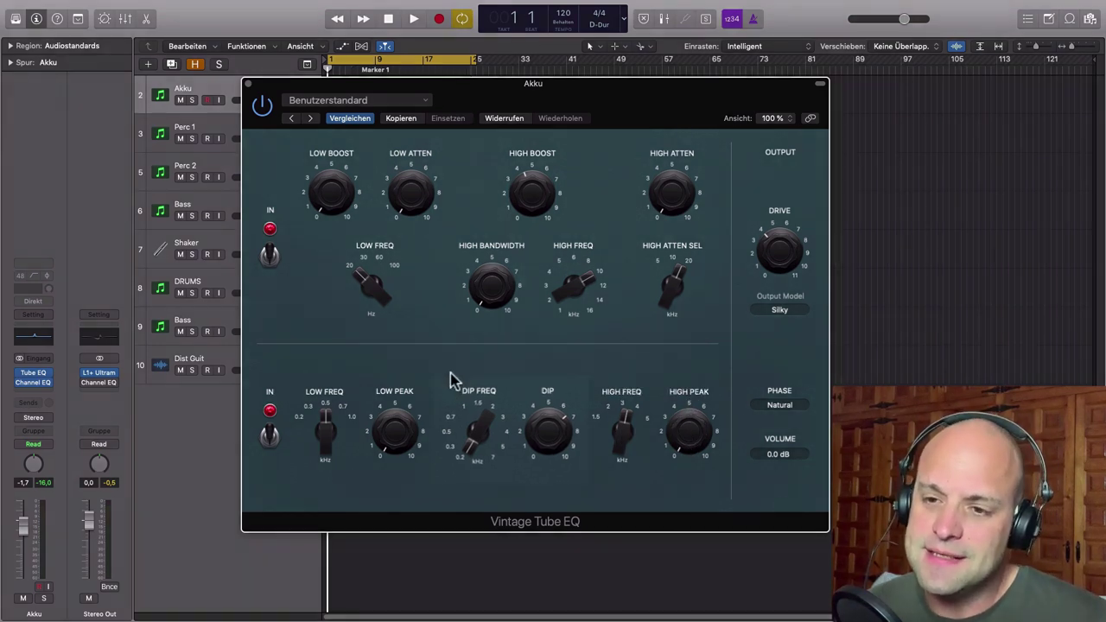
- Set Dip Freq between 1 and 1.5 kHz and Dip to about 4
drag(563, 432, 562, 500)
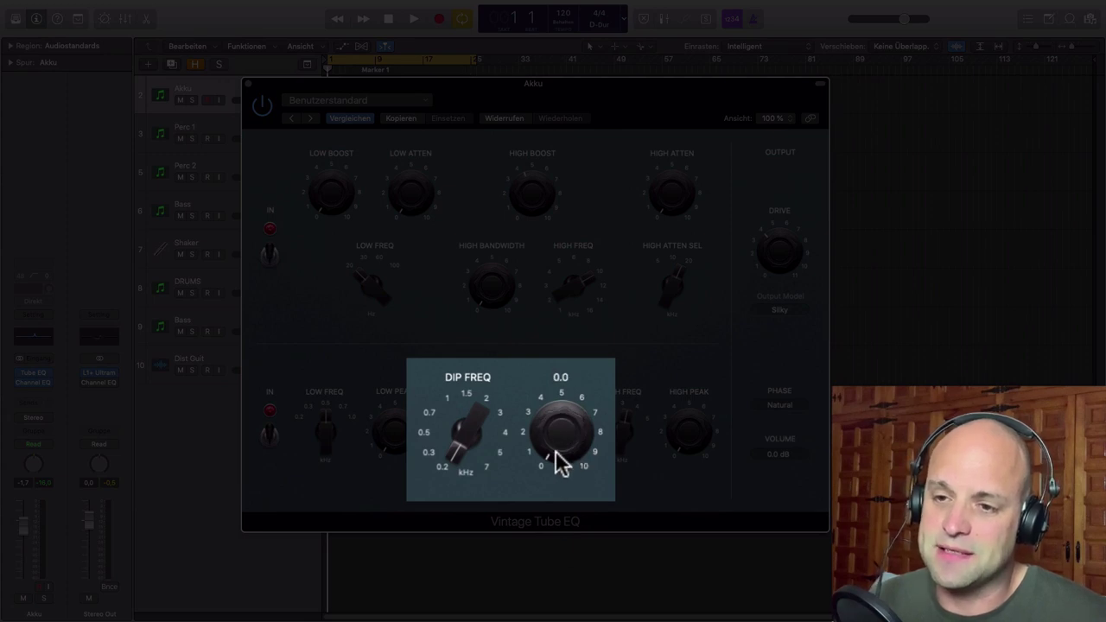
drag(471, 454, 423, 371)
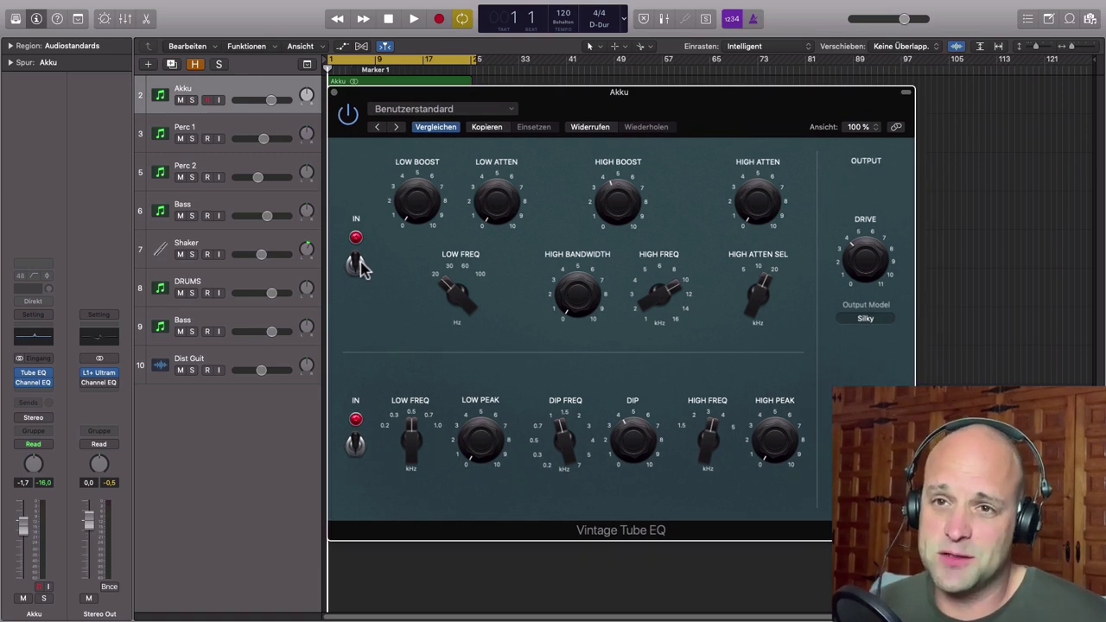
- Play the song to compare the sound with both EQ sections on and off, leaving both sections switched off
drag(797, 112, 853, 146)
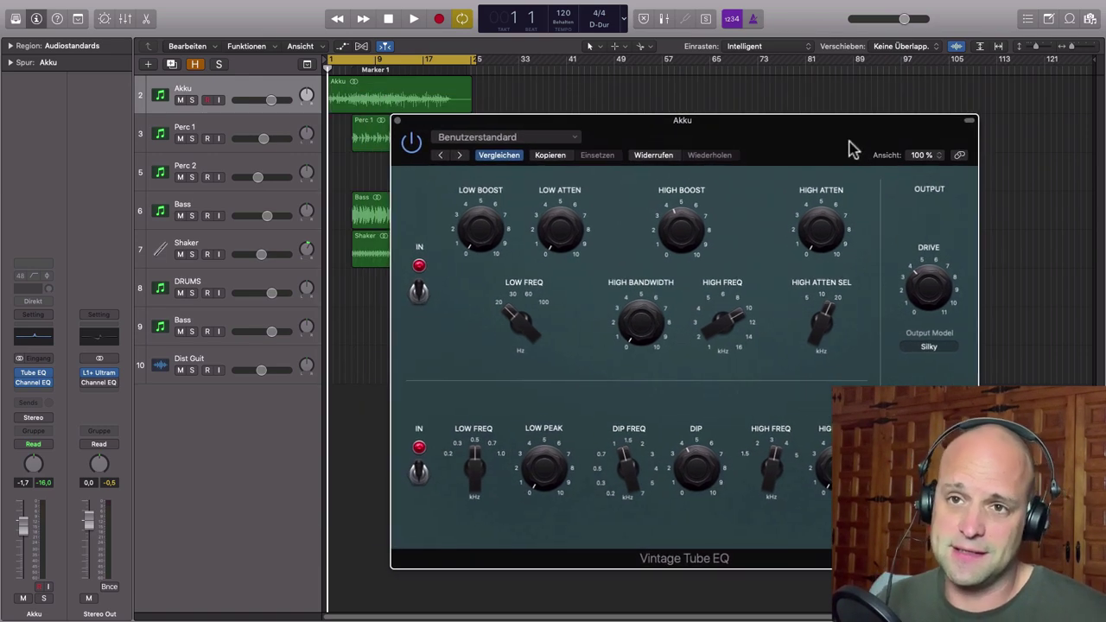
key(space)
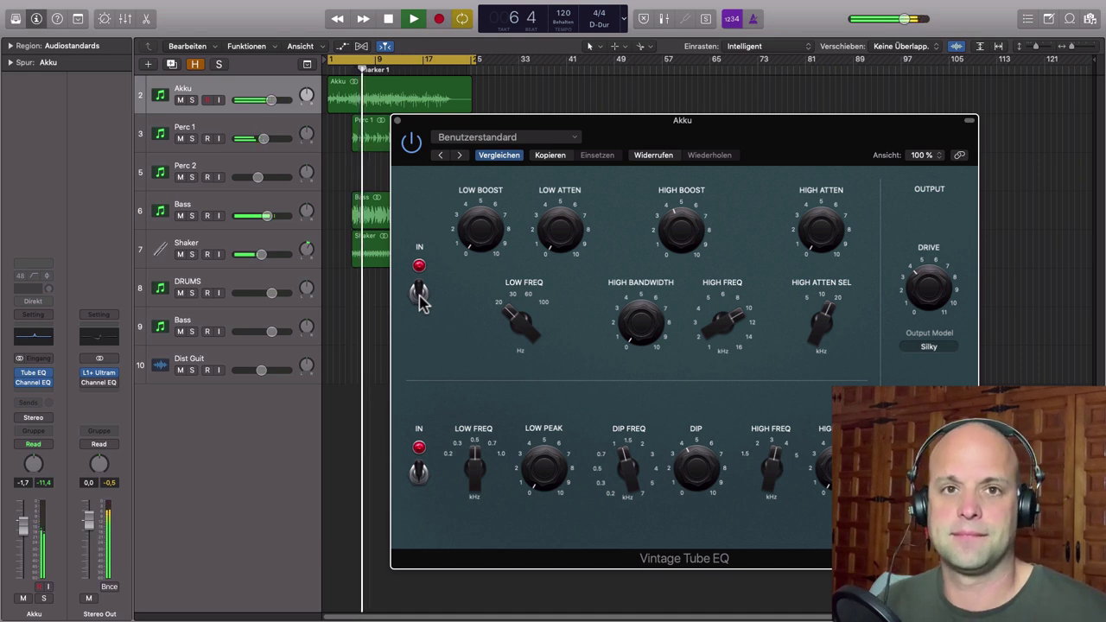
key(space)
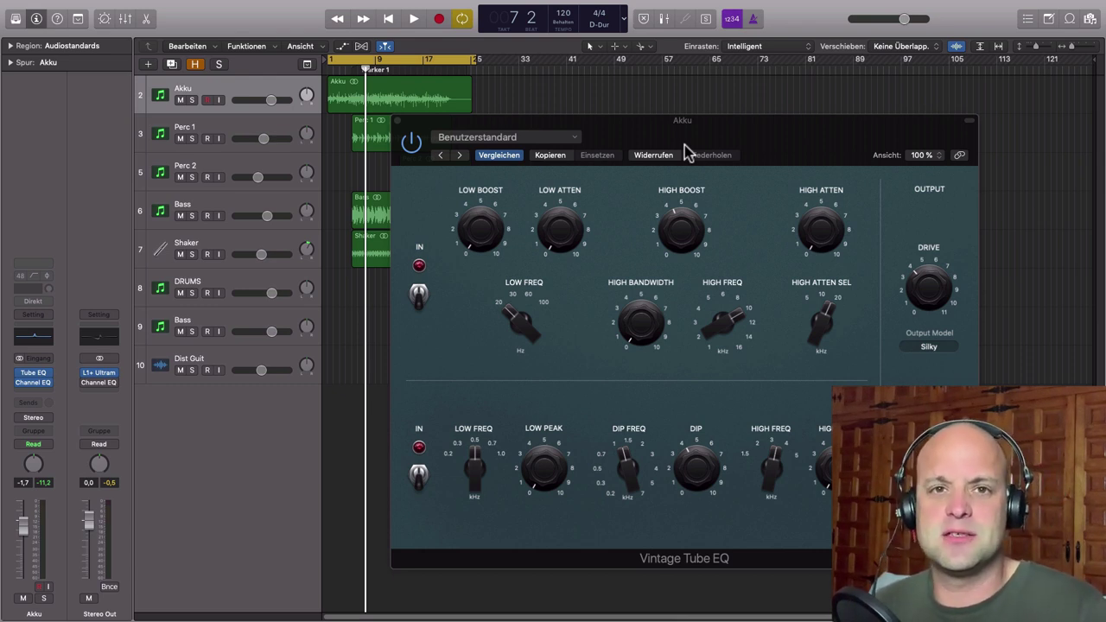
click(684, 154)
- Switch on the upper section during playback and set Low Freq to about 60 Hz, Low Boost to 3.0 and Low Atten to about 5
key(space)
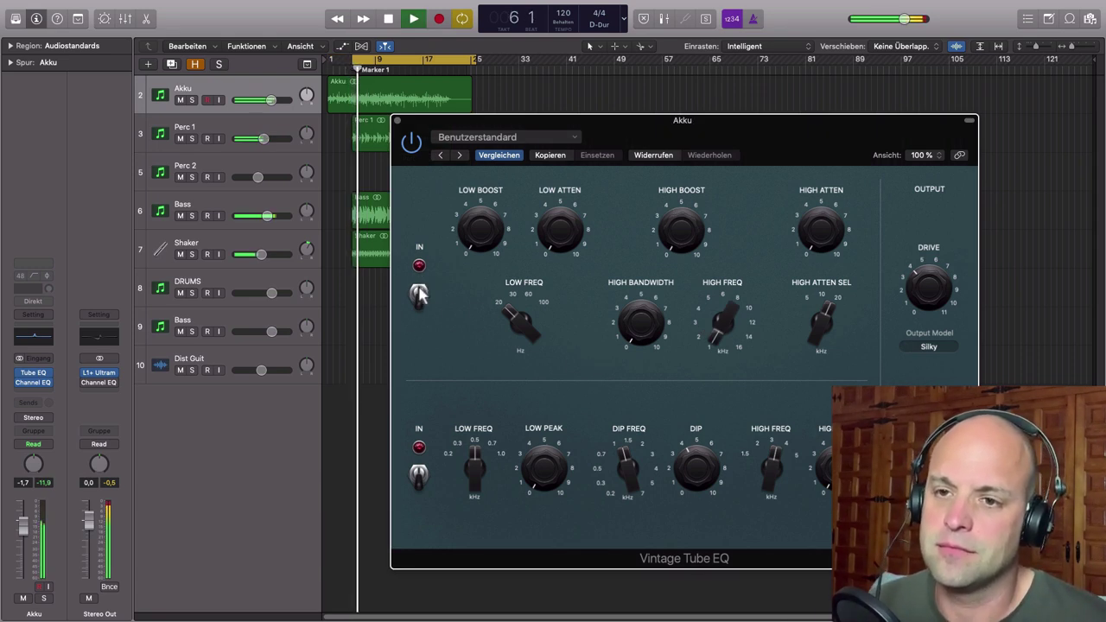
mouse_move(524, 337)
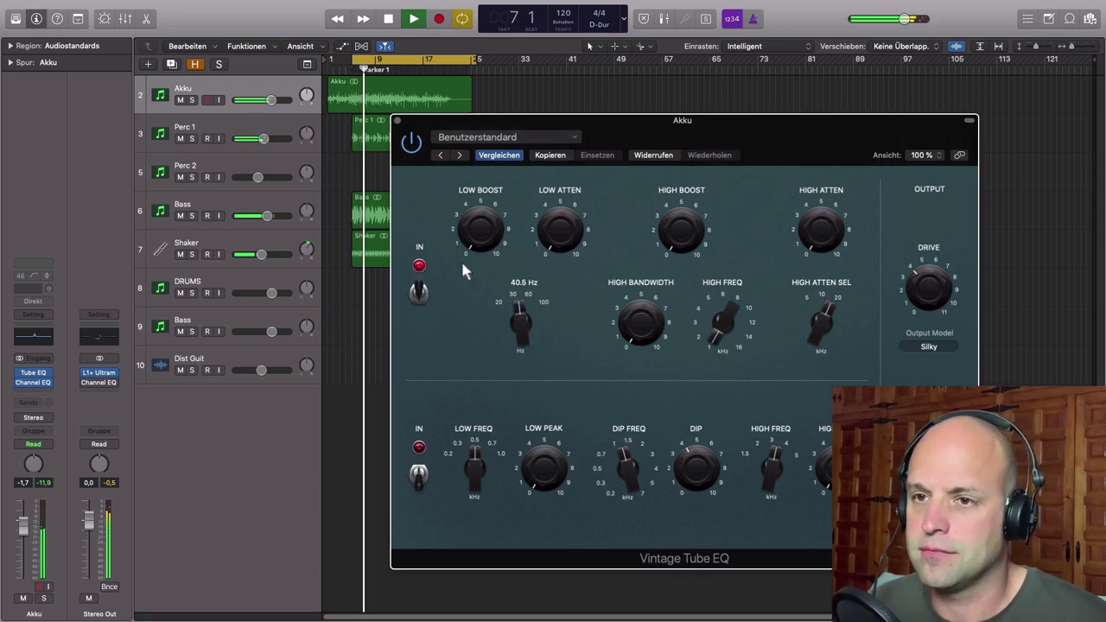
mouse_move(470, 192)
drag(518, 340, 508, 317)
drag(466, 255, 480, 229)
mouse_move(548, 221)
scroll(558, 230, up, 7)
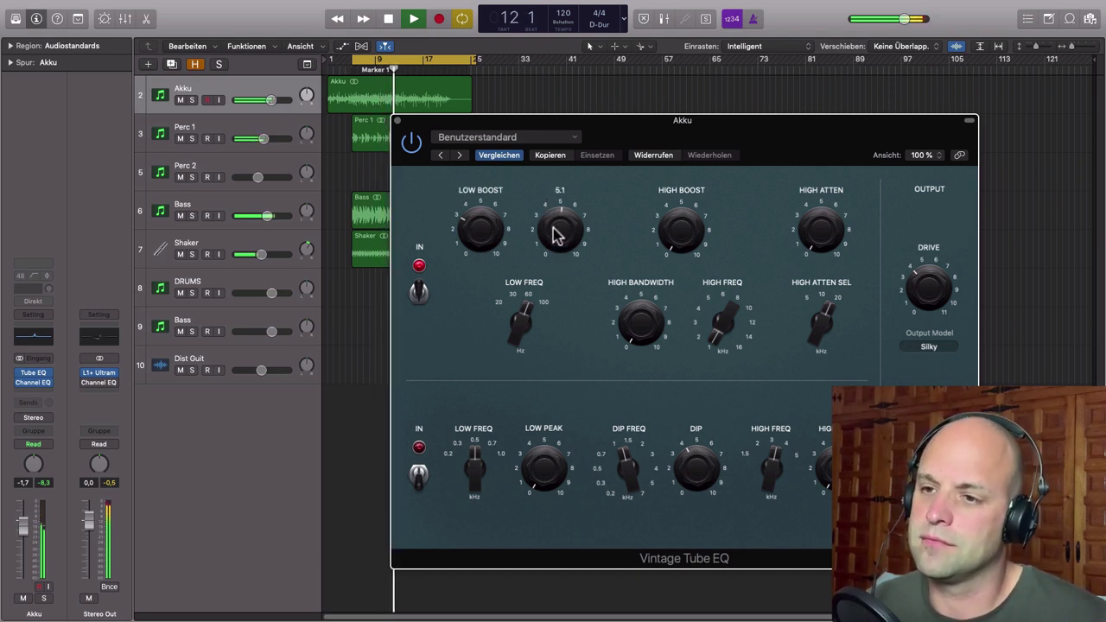
- Set the upper section's High Bandwidth to about 7, High Boost to about 6 and High Freq between 8 and 10 kHz
mouse_move(635, 343)
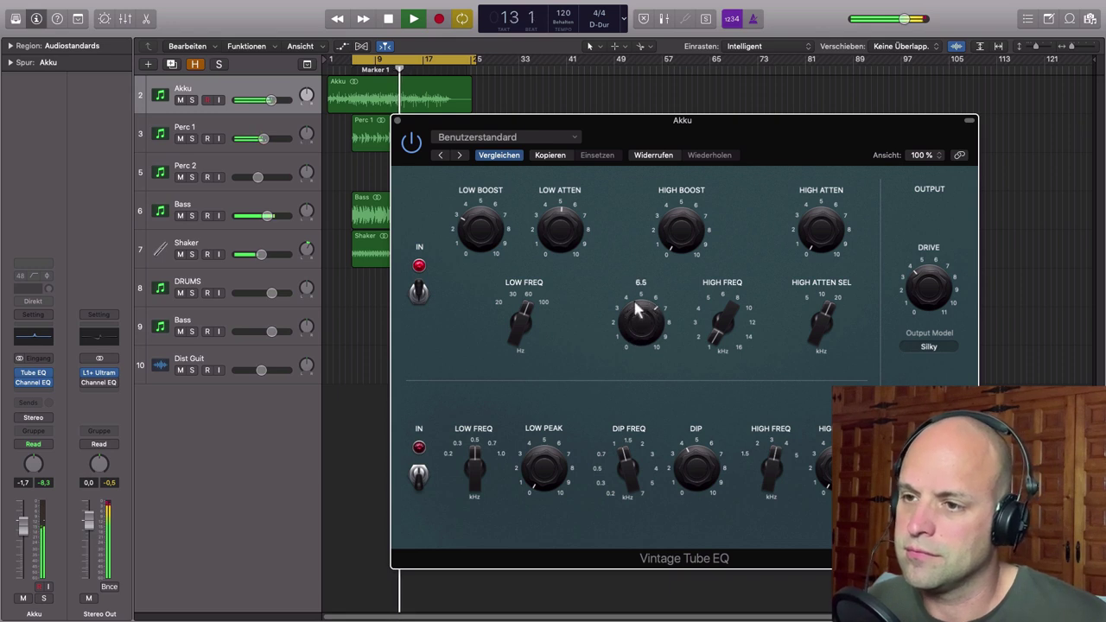
scroll(722, 344, up, 5)
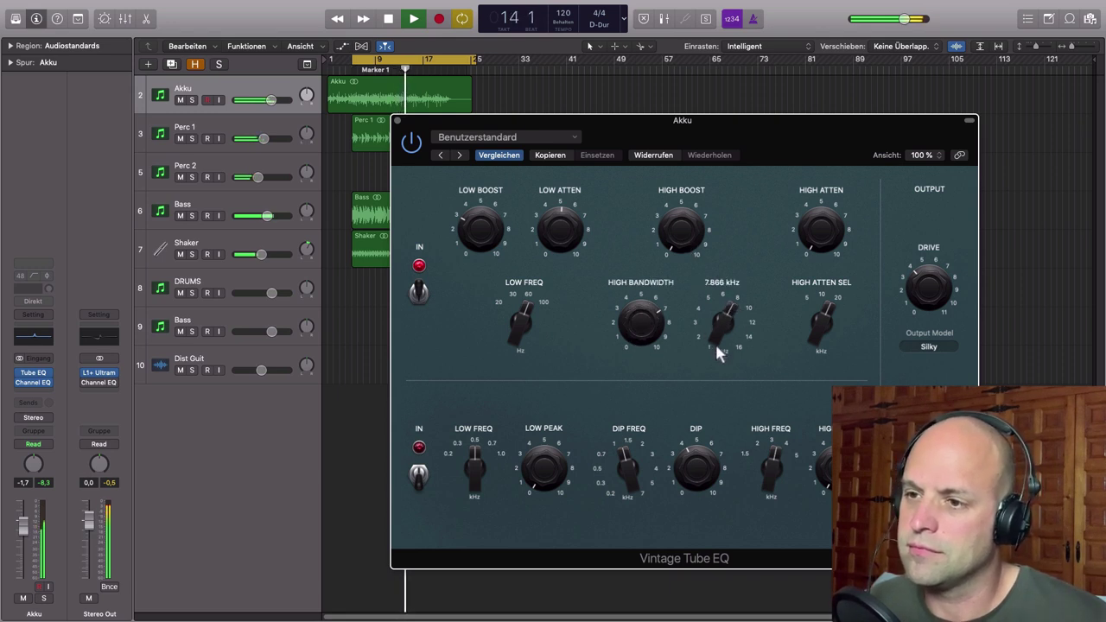
mouse_move(674, 216)
scroll(686, 237, up, 5)
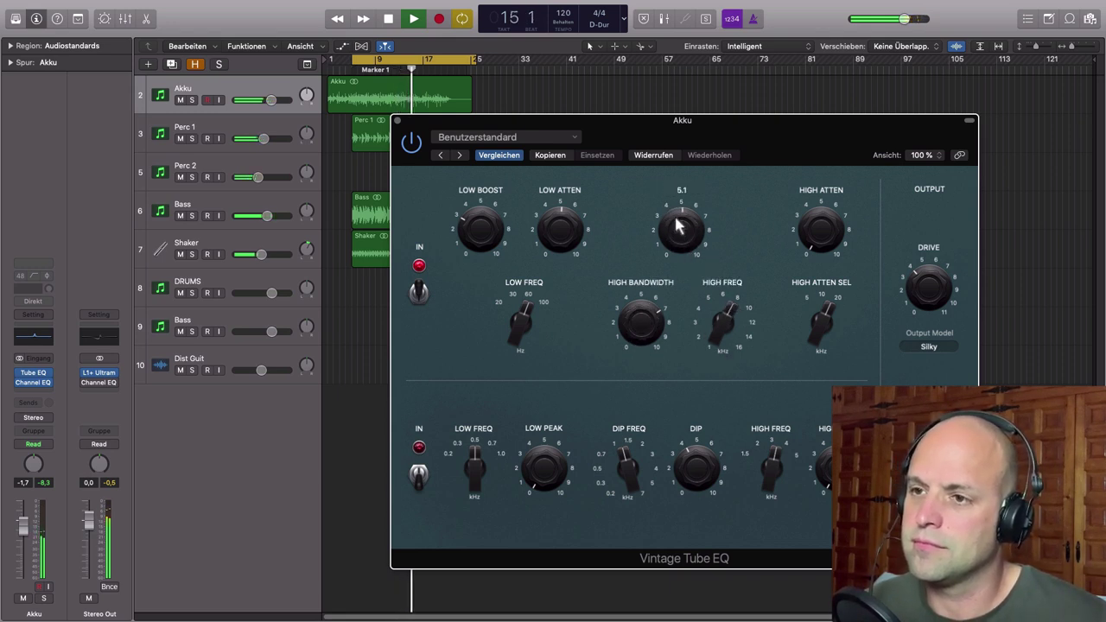
mouse_move(686, 237)
mouse_down()
mouse_move(675, 212)
mouse_move(682, 230)
mouse_up()
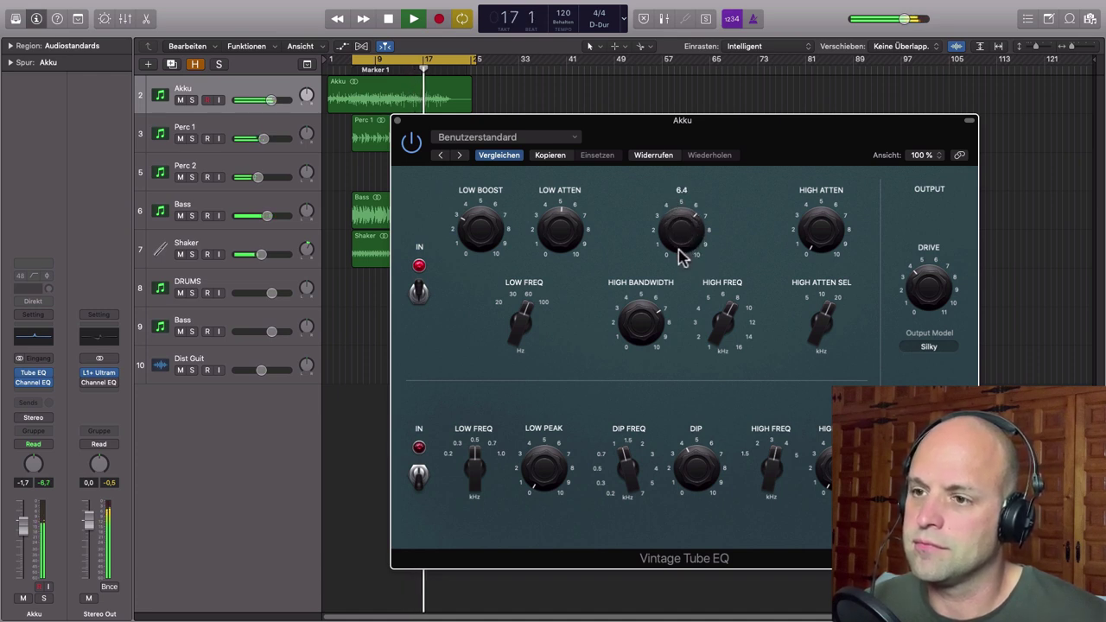
drag(713, 333, 714, 329)
- Solo the Akku track and compare its playback with the upper EQ section switched off and on
click(420, 295)
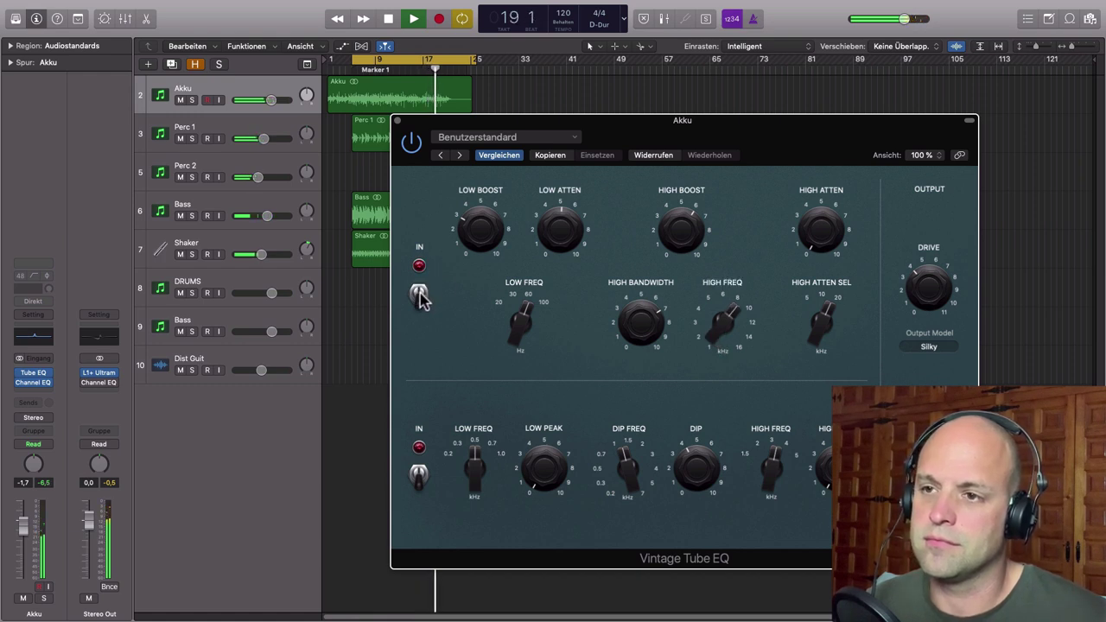
key(space)
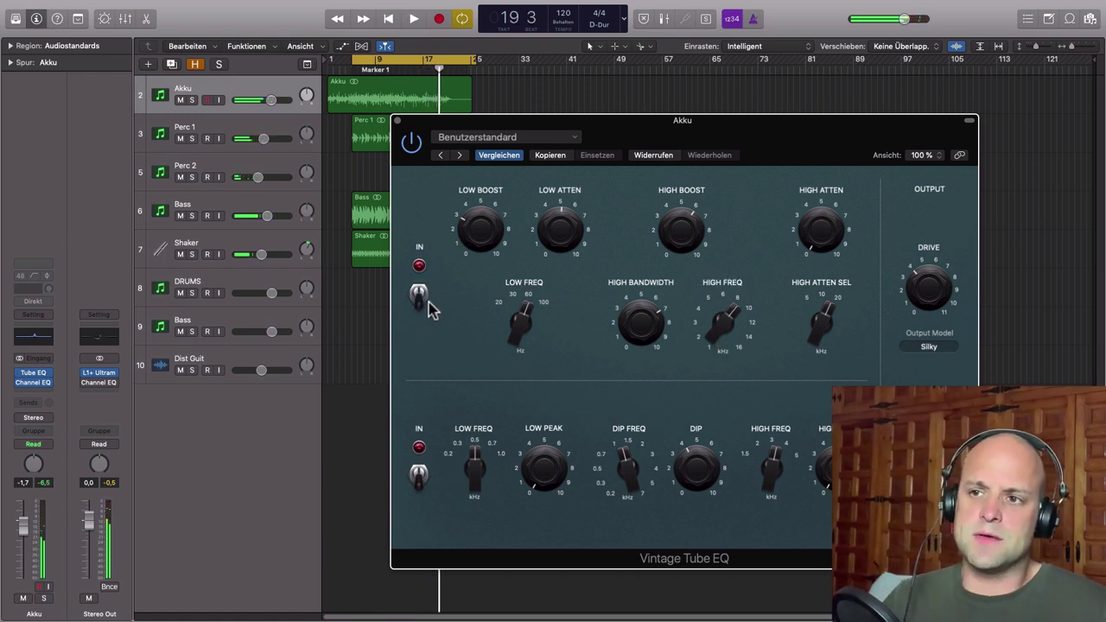
click(191, 101)
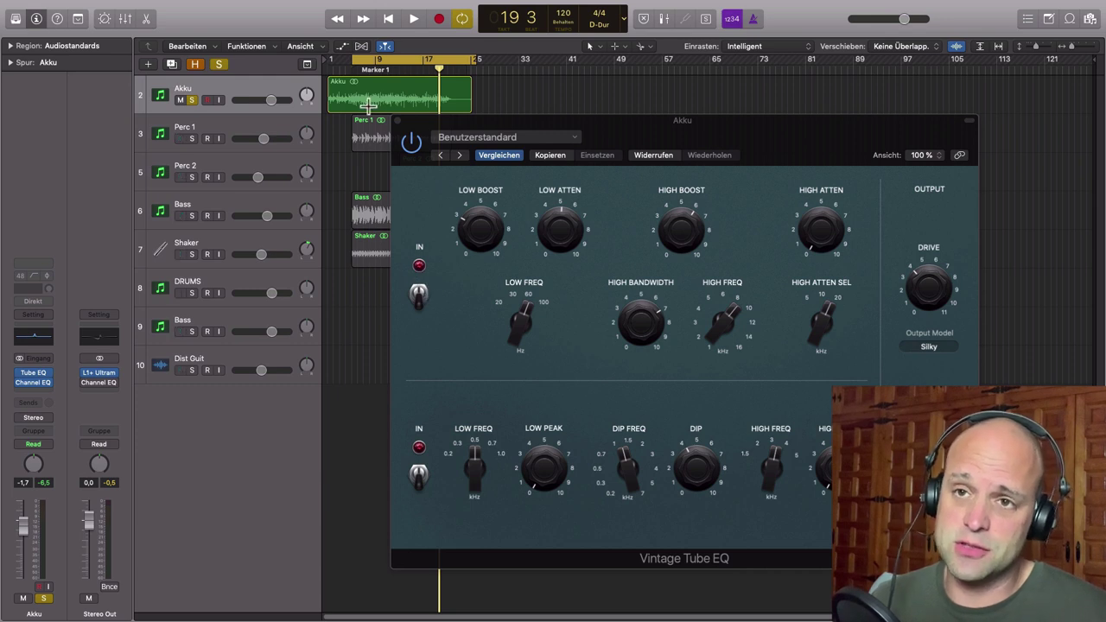
key(space)
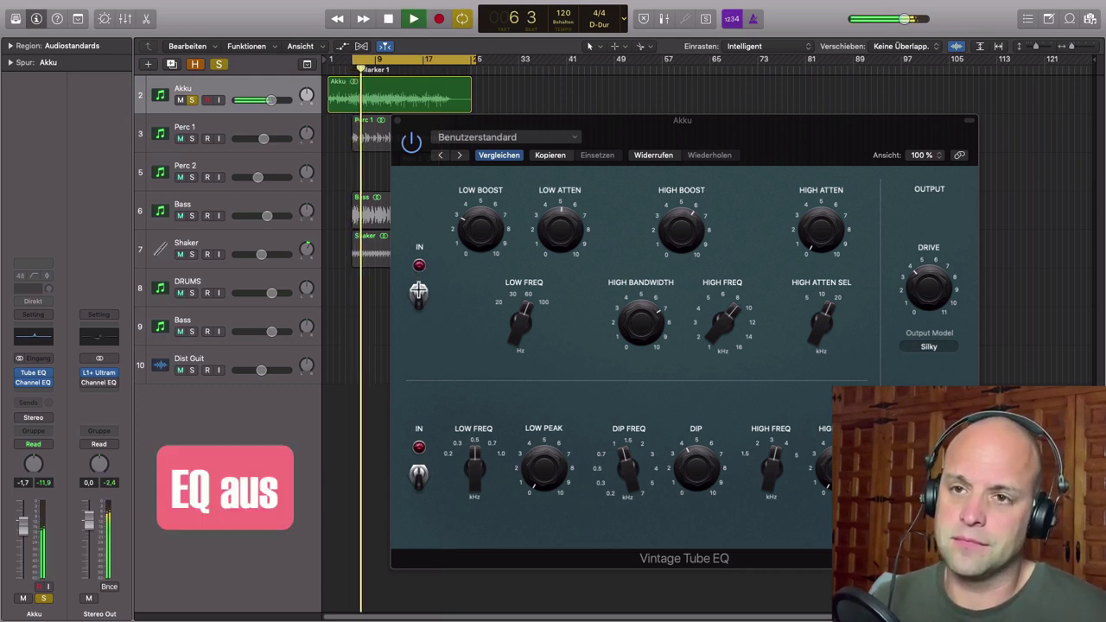
click(418, 292)
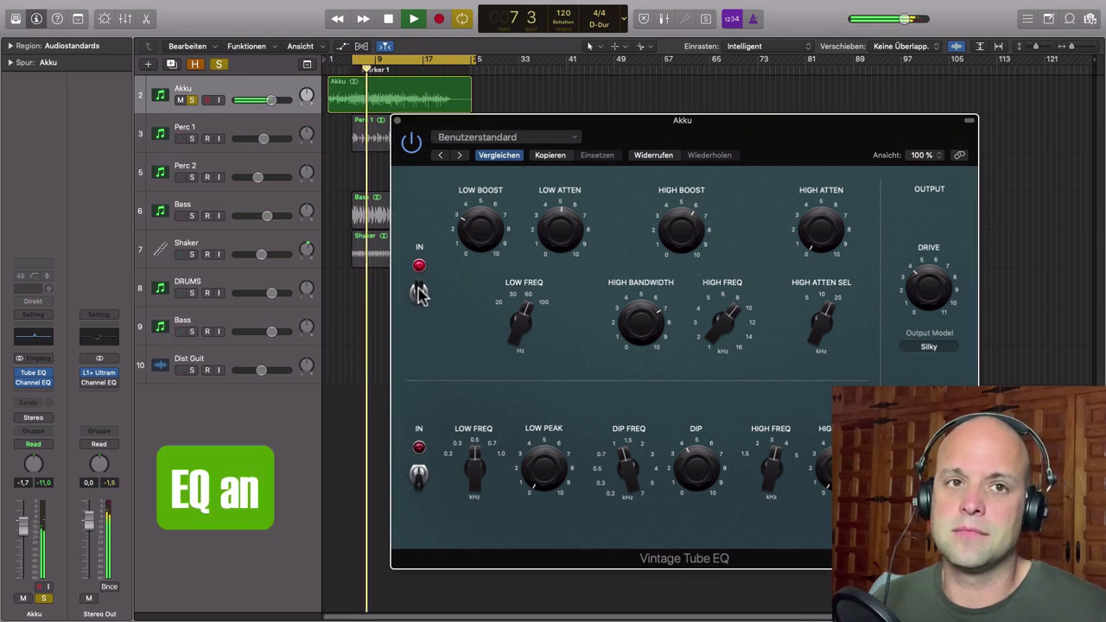
- Set the upper section's High Boost to 6.1, stop playback and review the Low Boost and Low Atten settings
drag(680, 233, 676, 273)
key(space)
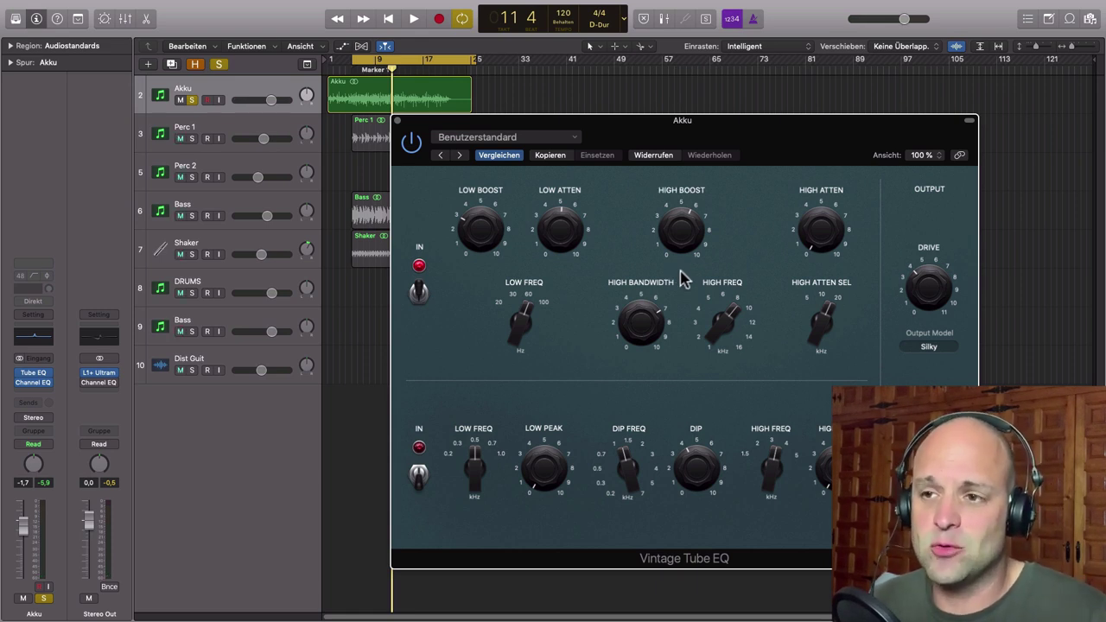
mouse_move(689, 252)
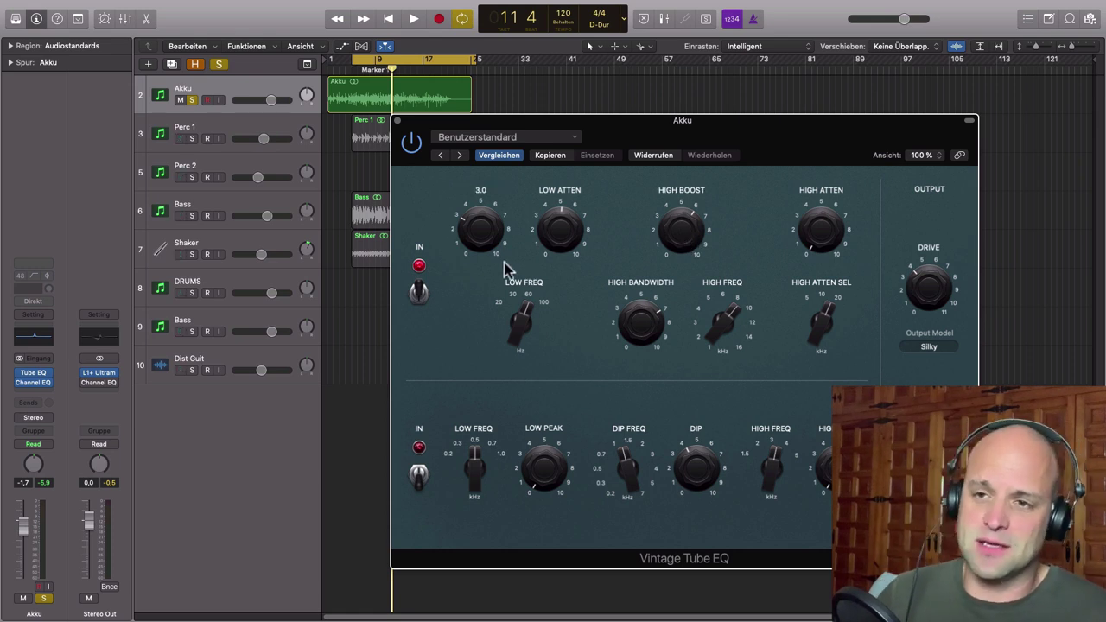
mouse_move(481, 233)
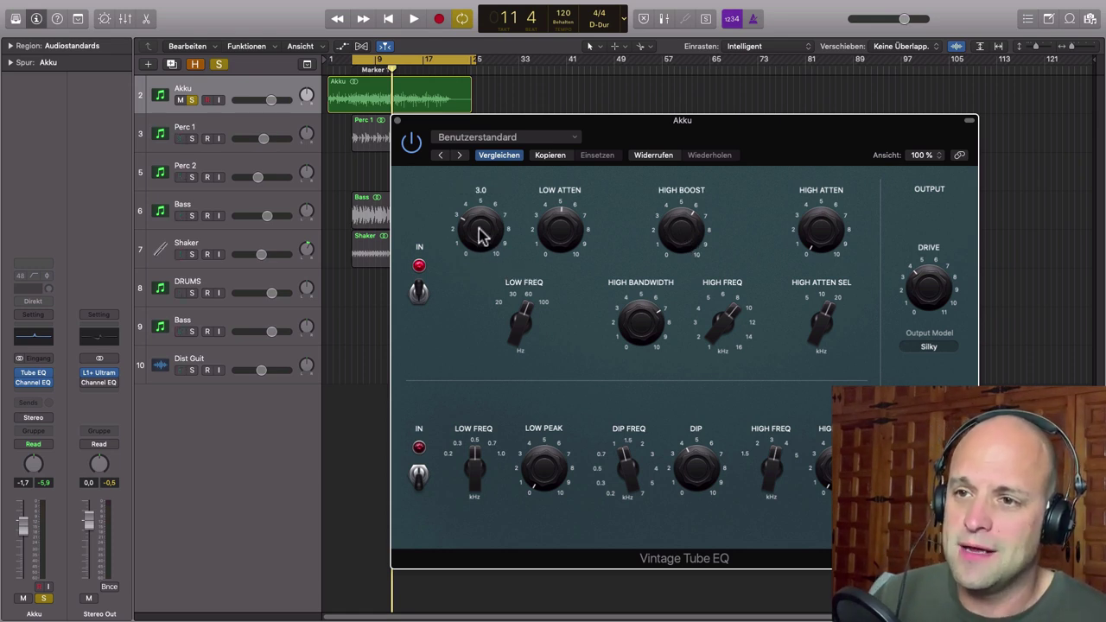
mouse_move(575, 234)
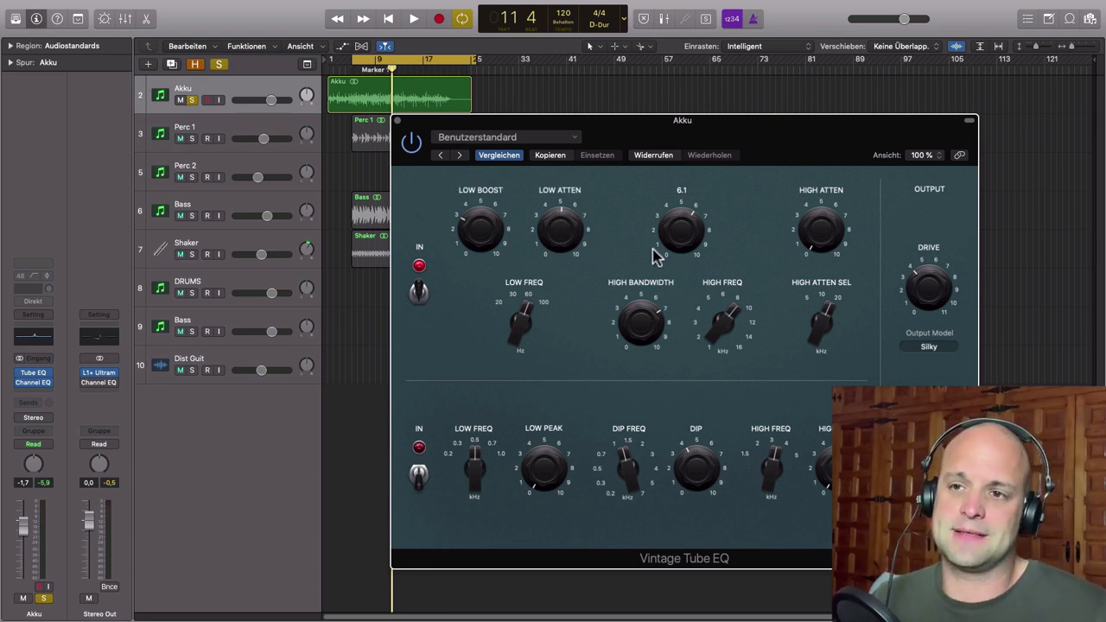
- Open the Akku track's Channel EQ and set the fifth band to 1000 Hz, +5.0 dB and a Q of 0.79
click(31, 340)
drag(448, 209, 443, 234)
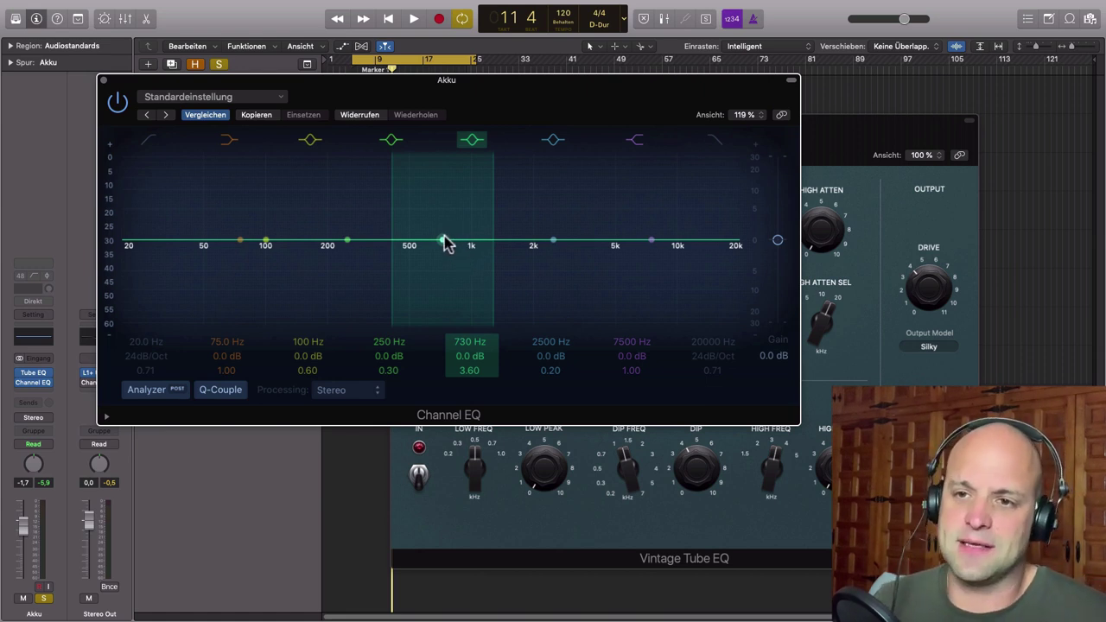
drag(442, 241, 474, 218)
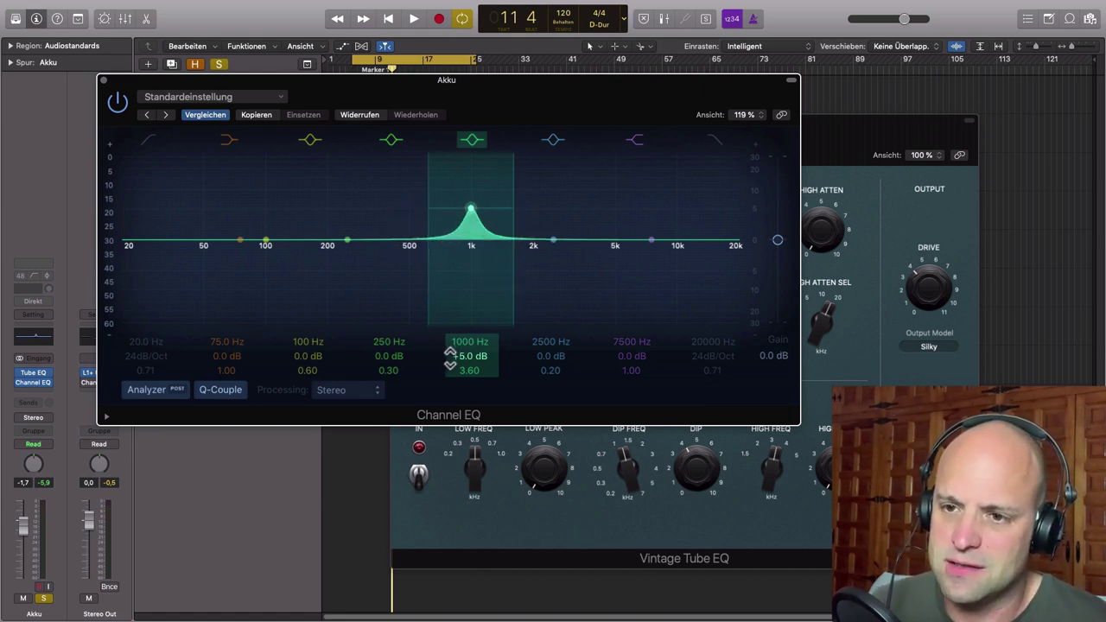
drag(456, 363, 457, 458)
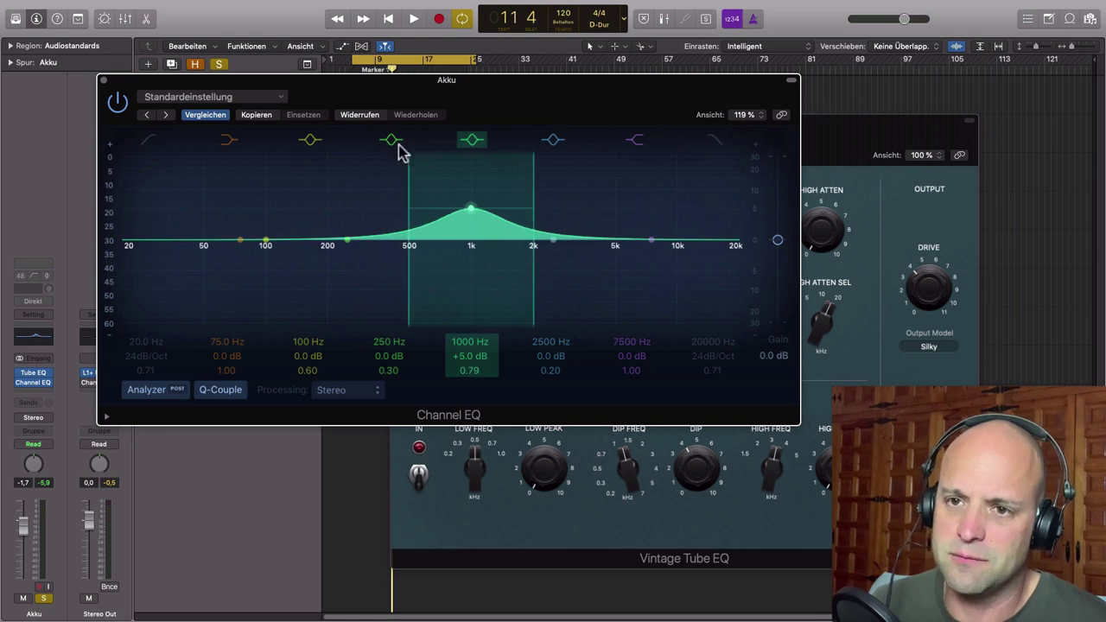
- Set the Channel EQ's 250 Hz band to 1020 Hz and -5.5 dB, and switch off both overlapping mid bands
drag(349, 241, 484, 258)
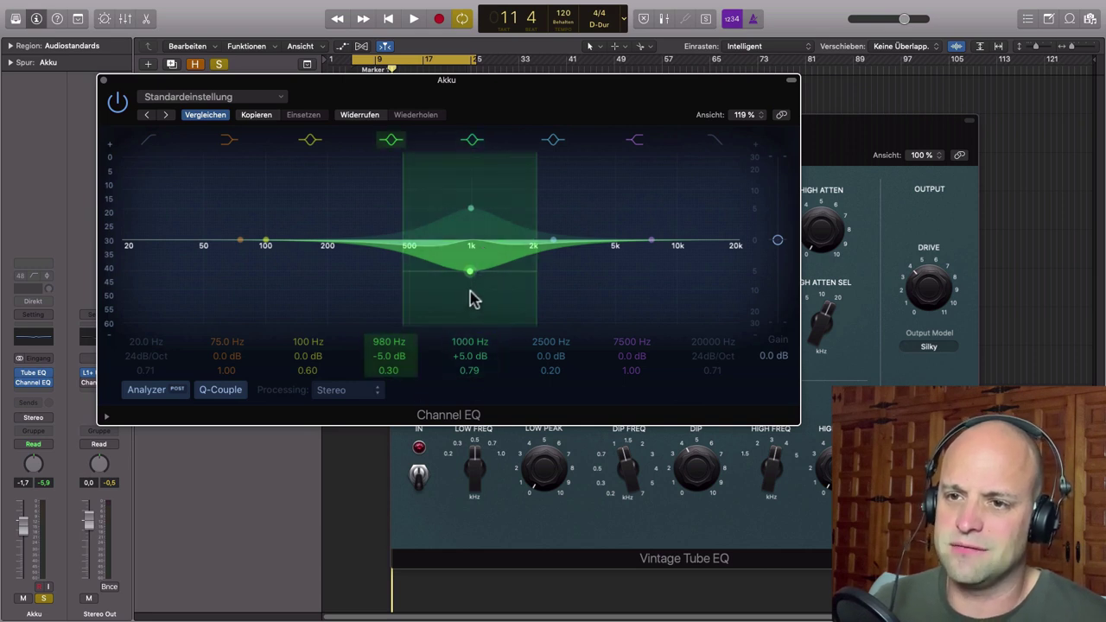
drag(470, 273, 473, 275)
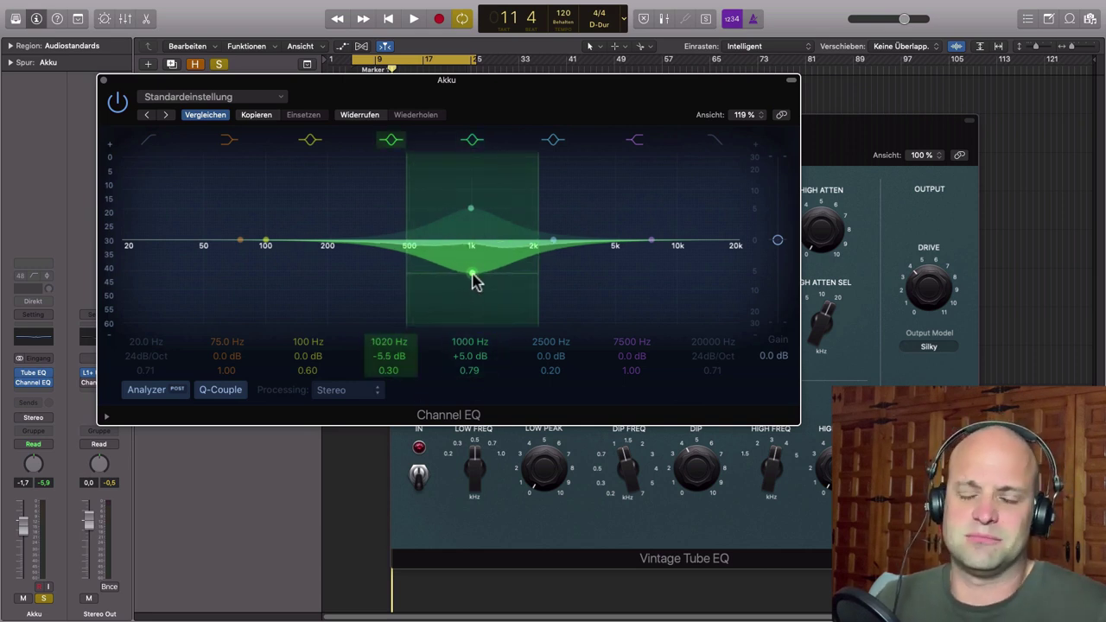
click(472, 145)
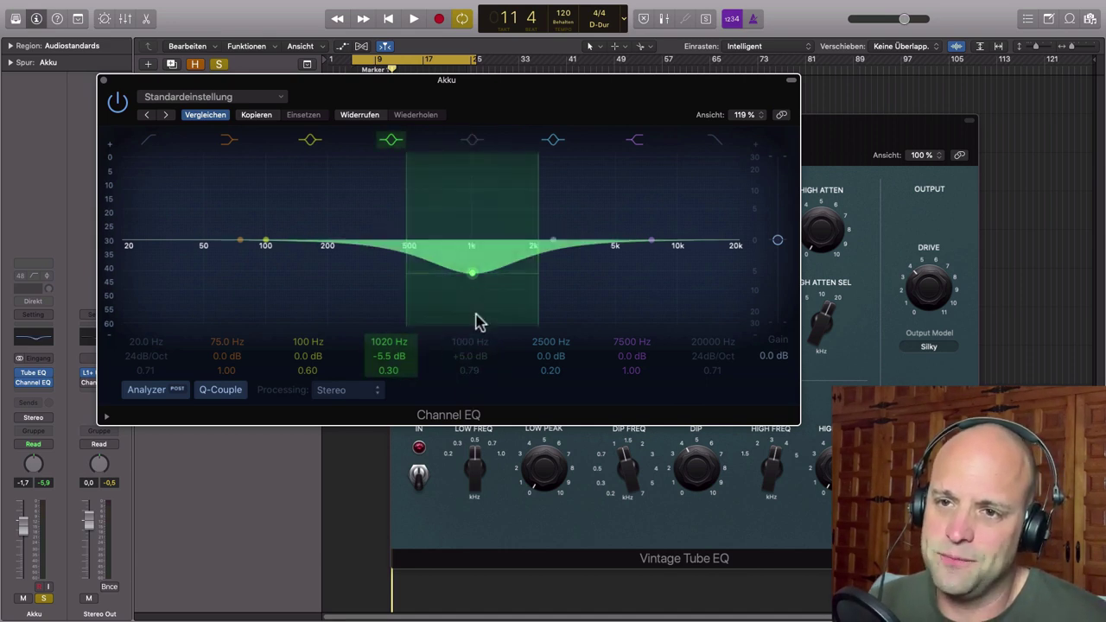
click(390, 144)
- Set the low shelf to 106 Hz and +6.0 dB, and the neighbouring bell to 61.0 Hz and -5.0 dB, adjusting its Q
drag(246, 240, 275, 212)
drag(464, 232, 173, 260)
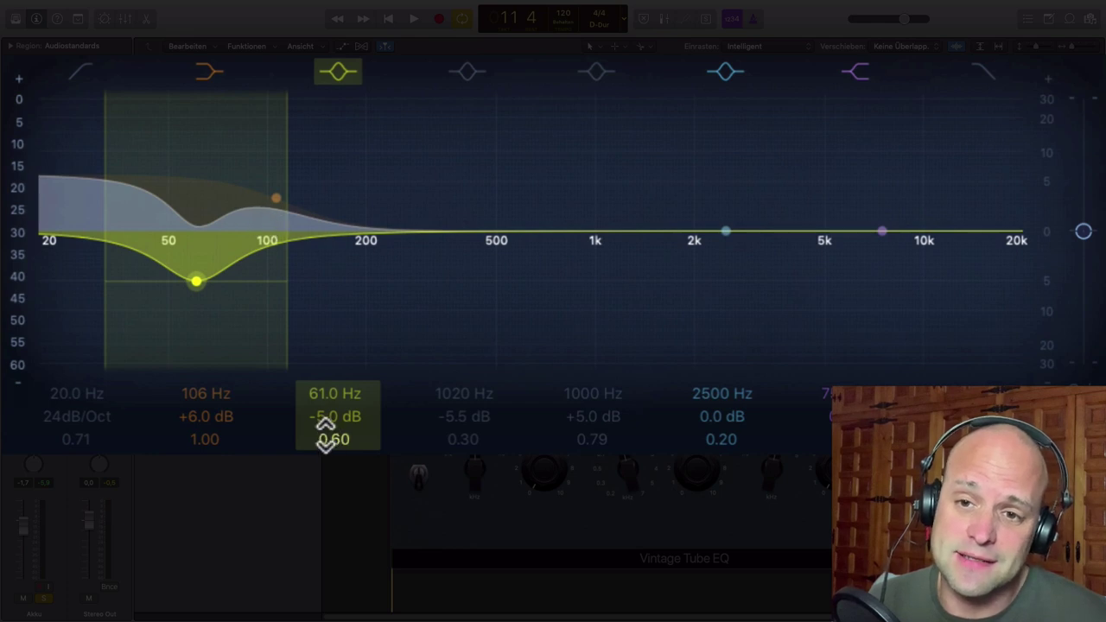
mouse_move(334, 439)
mouse_down()
mouse_move(334, 406)
mouse_move(333, 435)
mouse_move(333, 424)
mouse_up()
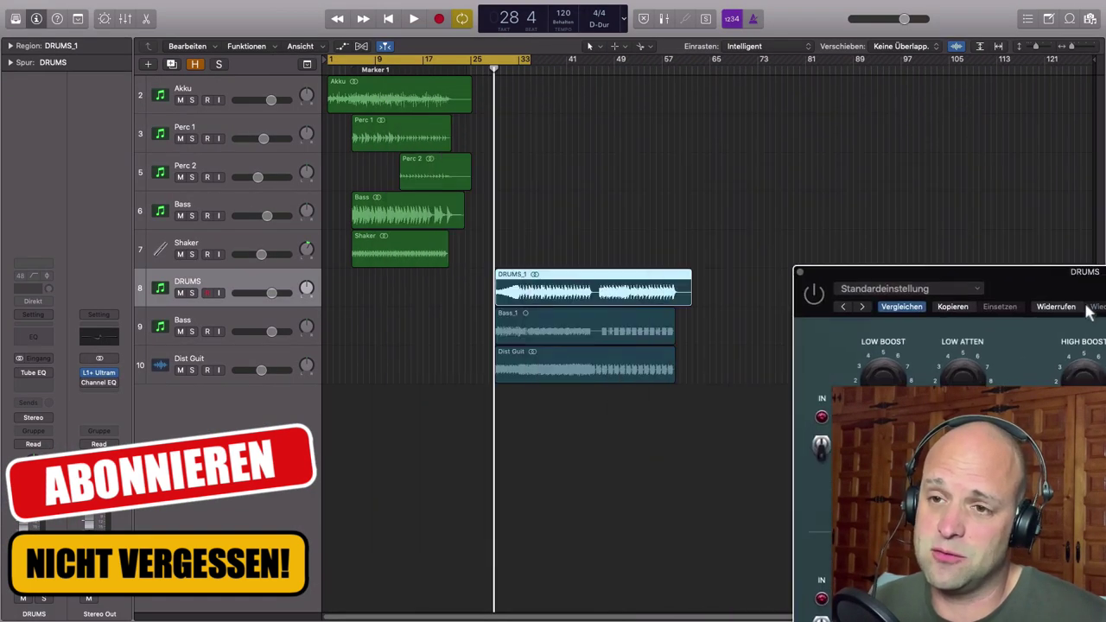
- Set the cycle range to the DRUMS_1 region and play it with the DRUMS track's Vintage Tube EQ switched on
key(super+u)
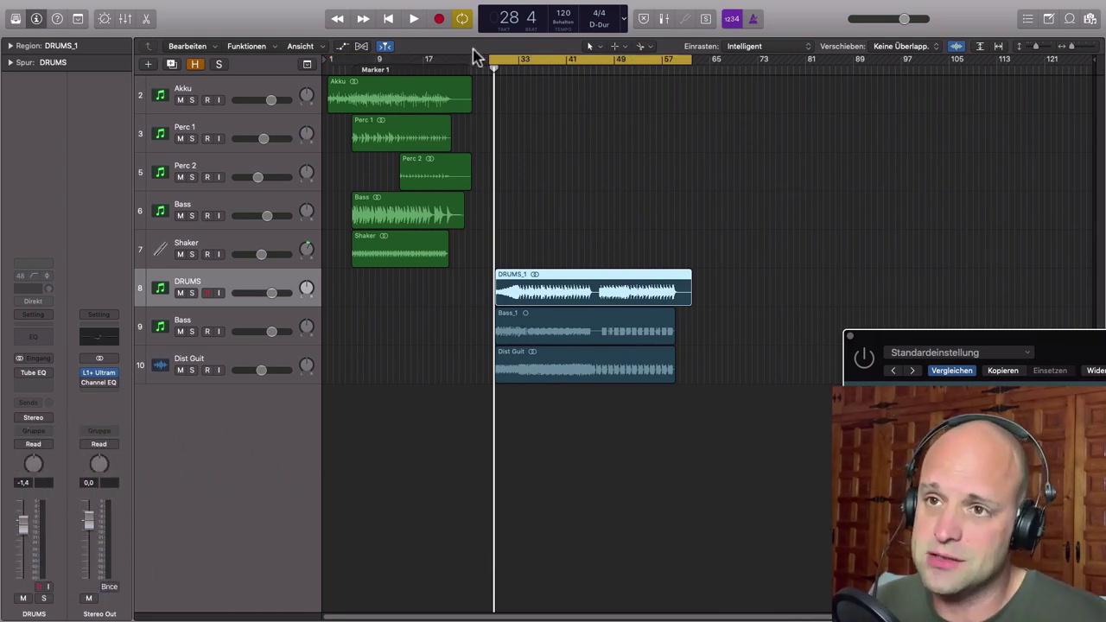
scroll(501, 186, right, 1)
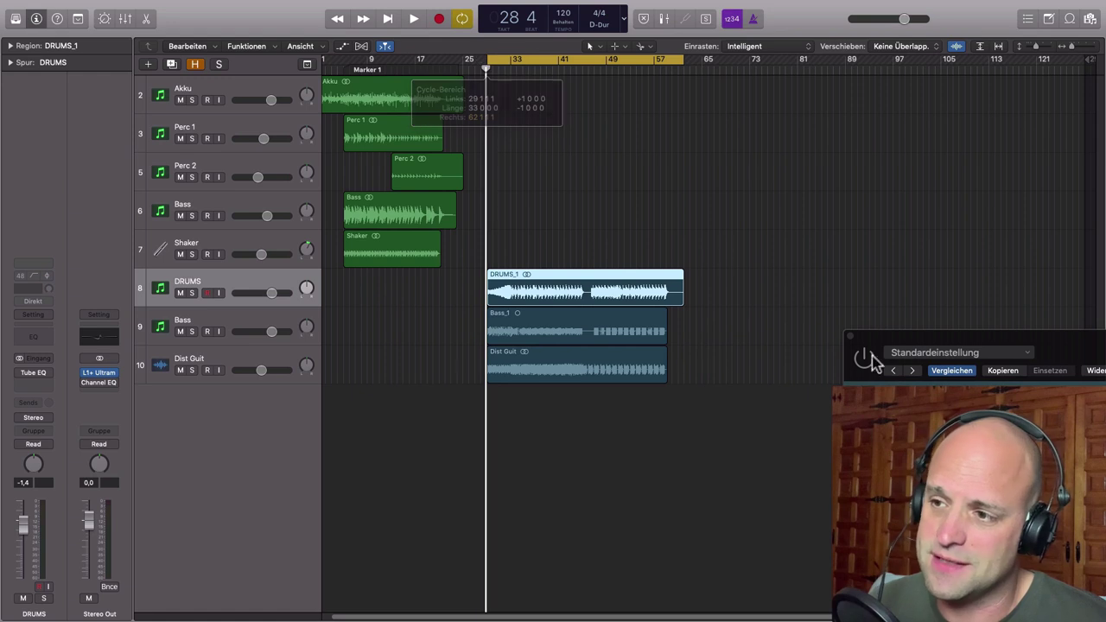
drag(1079, 357, 644, 134)
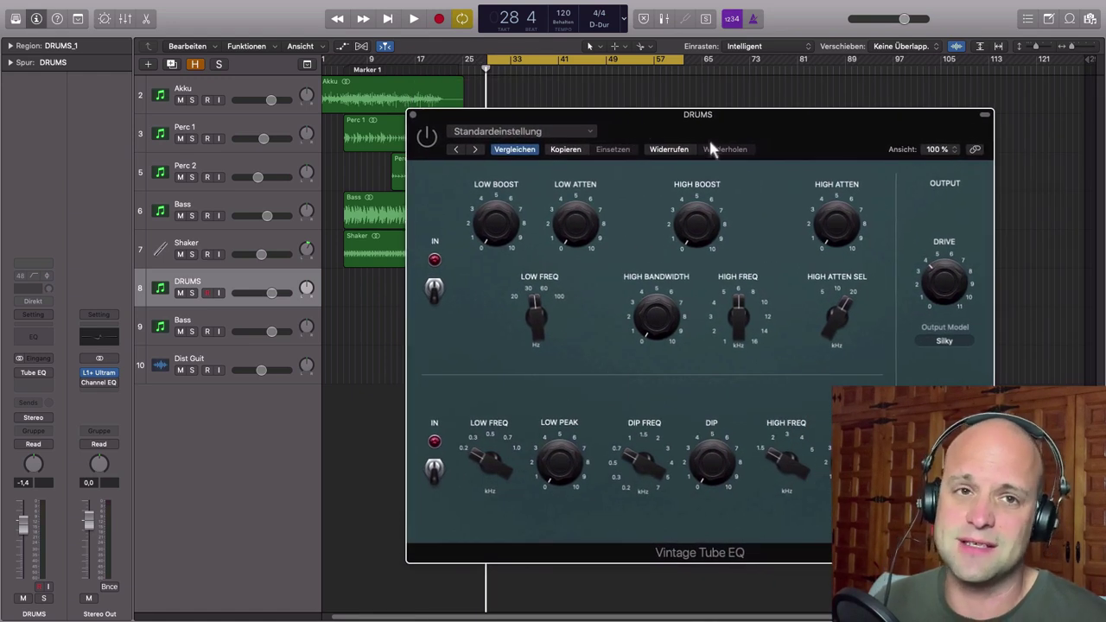
drag(711, 148, 707, 146)
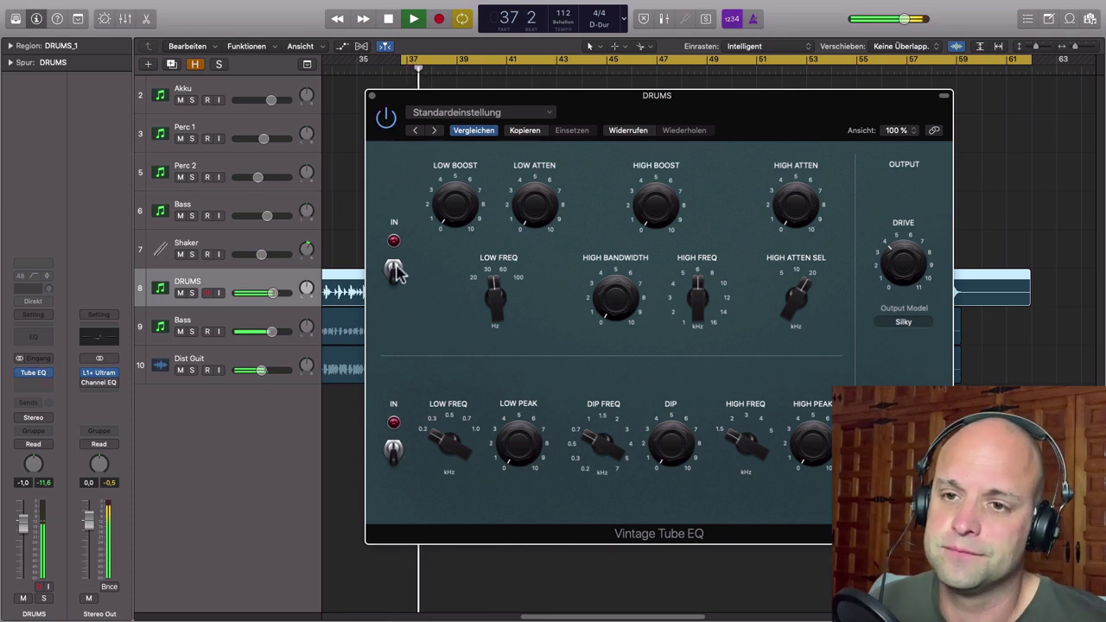
- Switch on the DRUMS EQ's upper section and set Low Boost to 3.6, Low Atten to about 4.8 and Low Freq just below 60 Hz
mouse_move(438, 177)
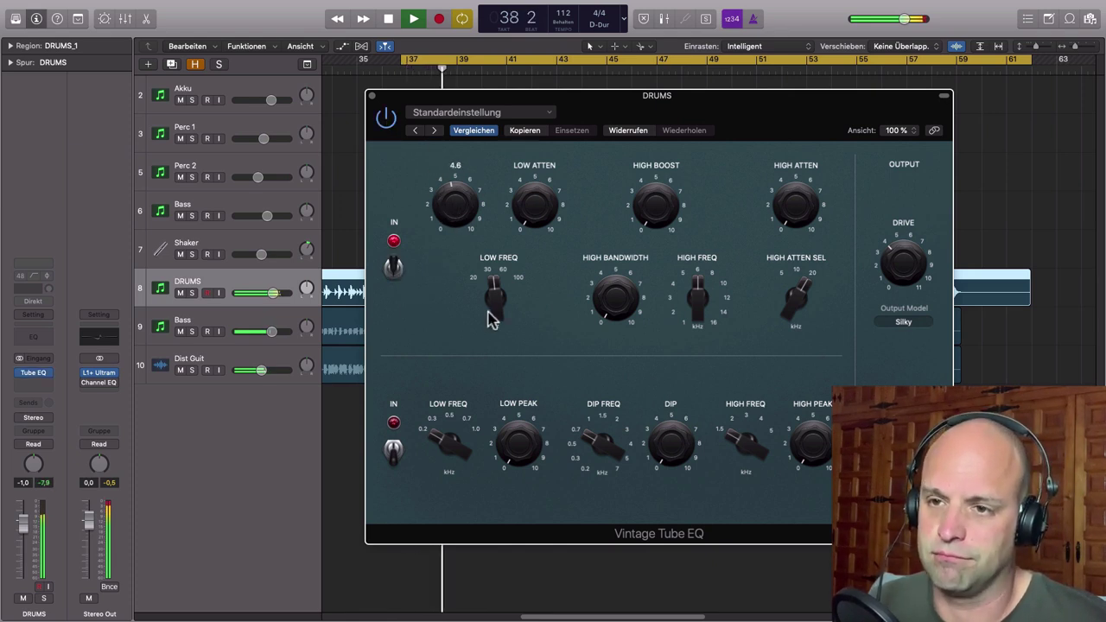
mouse_move(517, 188)
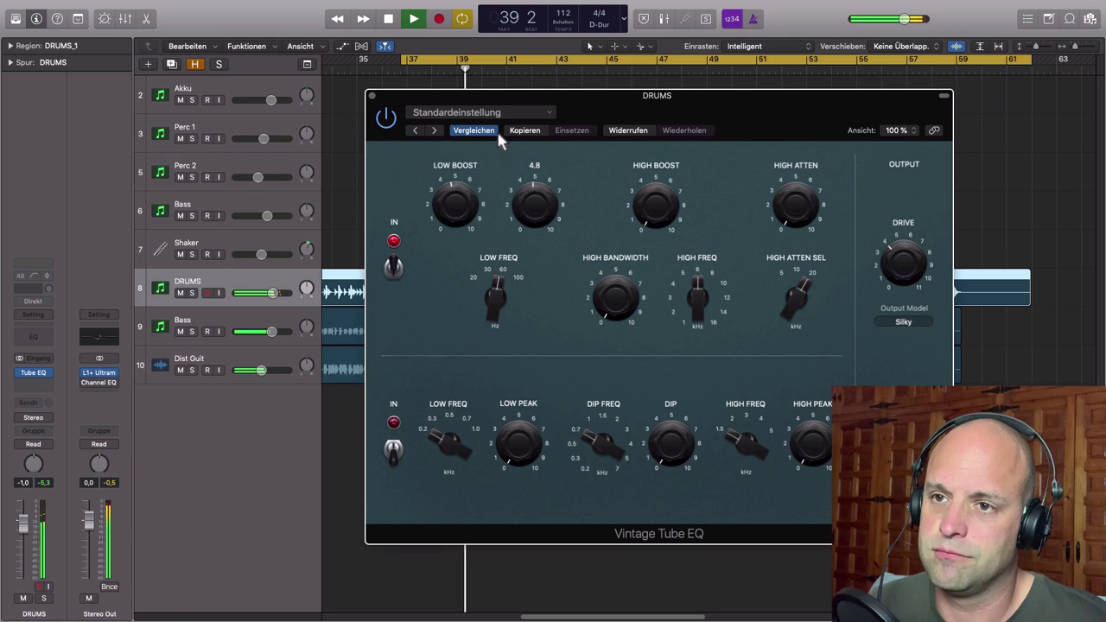
mouse_move(450, 216)
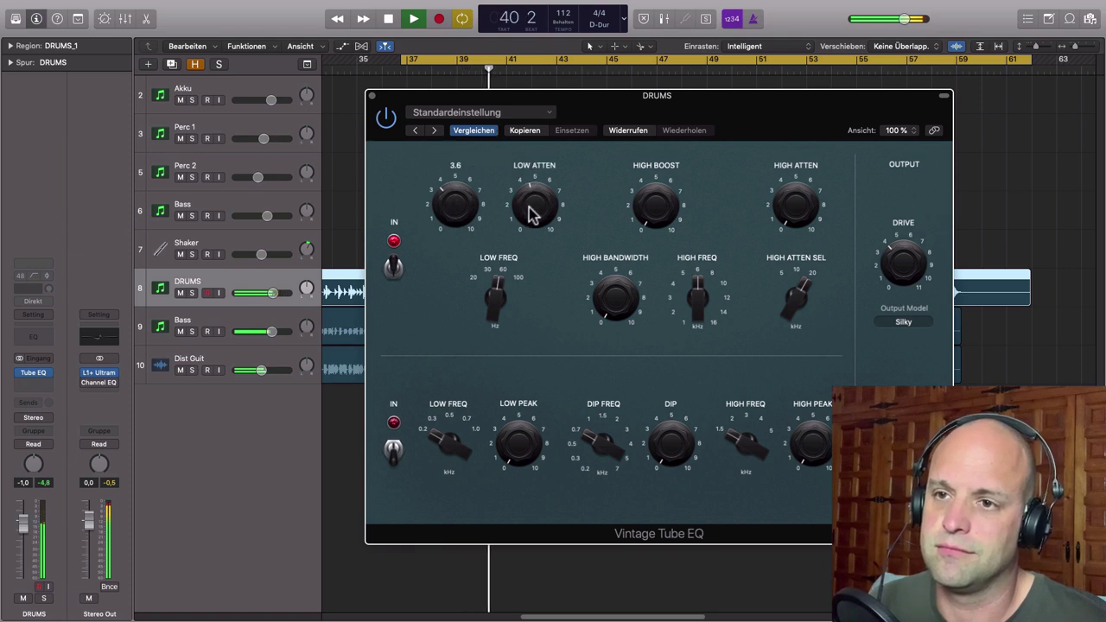
- Set the DRUMS EQ's High Freq to 12.133 kHz and High Boost to about 6
mouse_move(702, 318)
drag(702, 318, 679, 264)
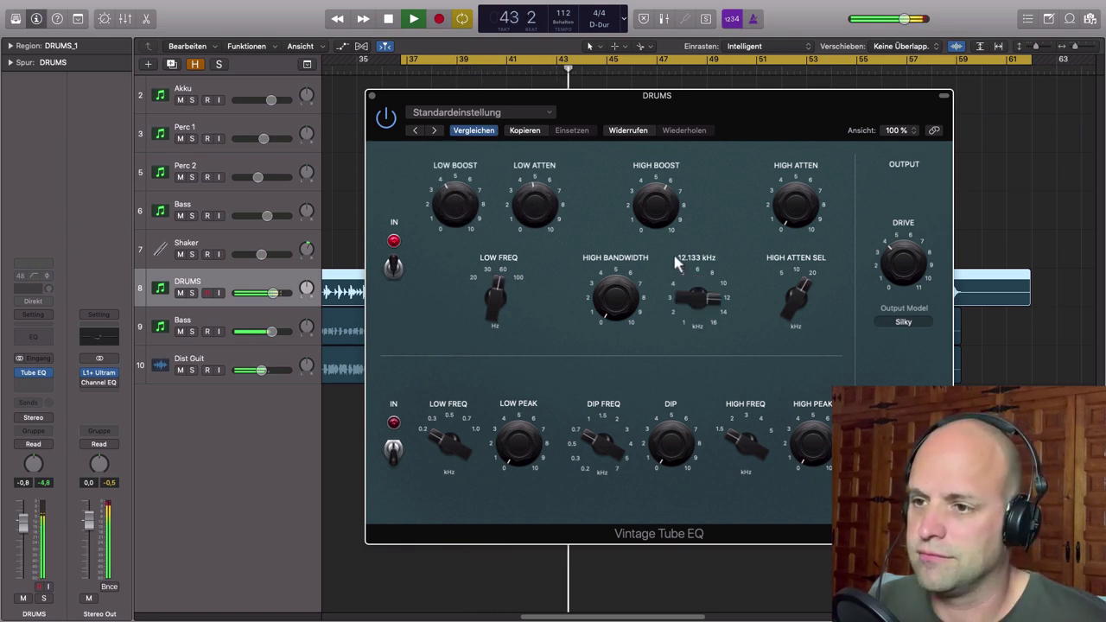
- Set the DRUMS EQ's High Bandwidth to about 4.5 and raise its High Boost to about 7
drag(624, 303, 625, 306)
mouse_move(653, 210)
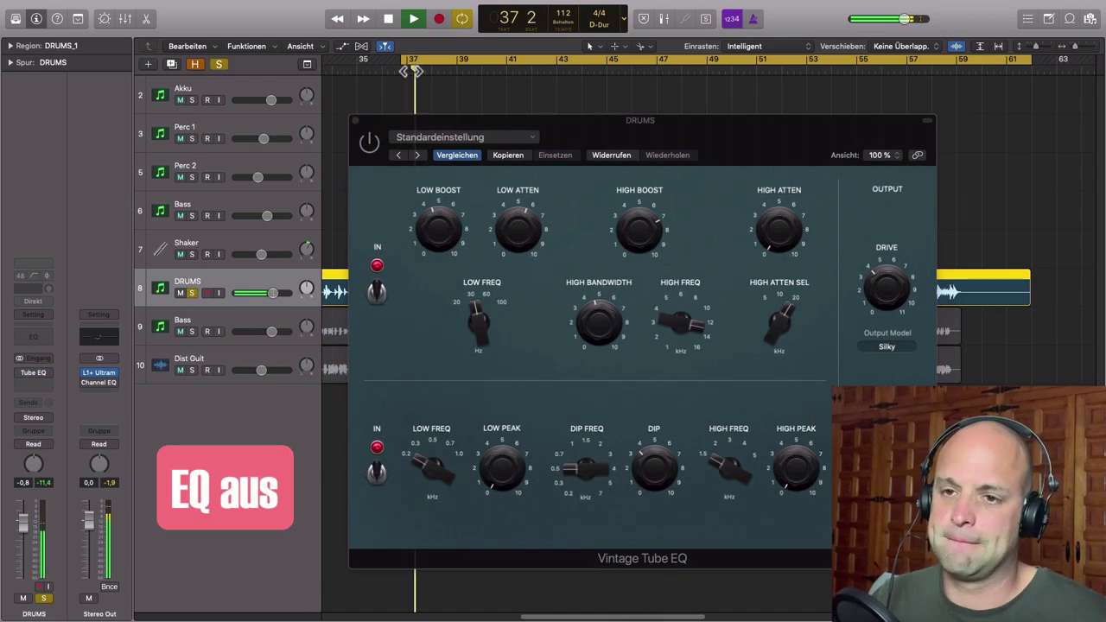
- Compare DRUMS with the Vintage Tube EQ bypassed and active, both soloed and within the full mix
click(371, 143)
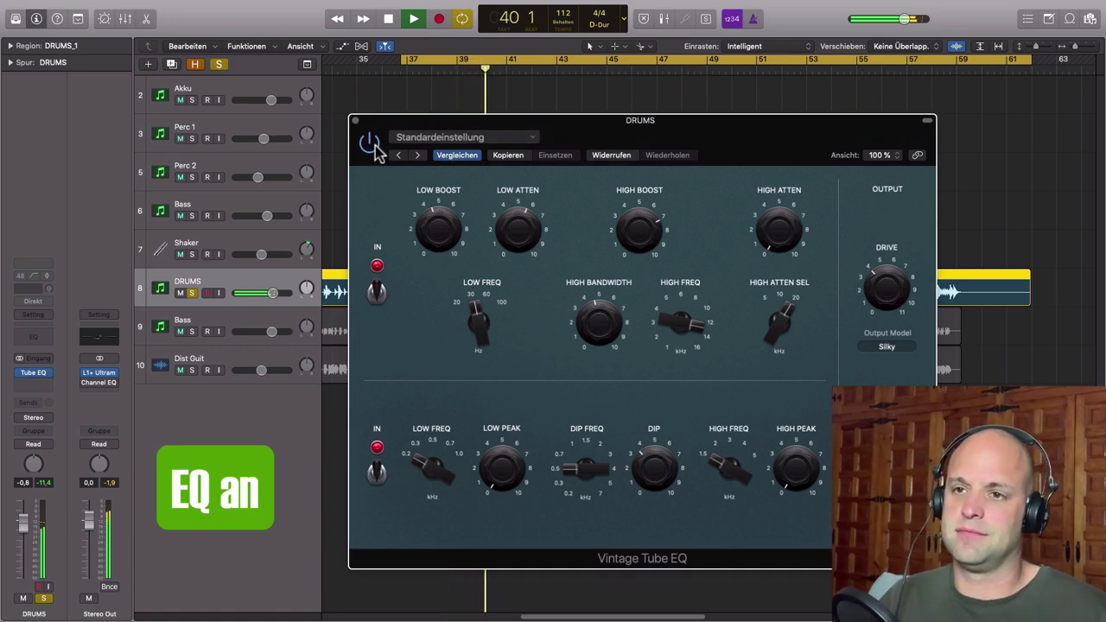
click(193, 293)
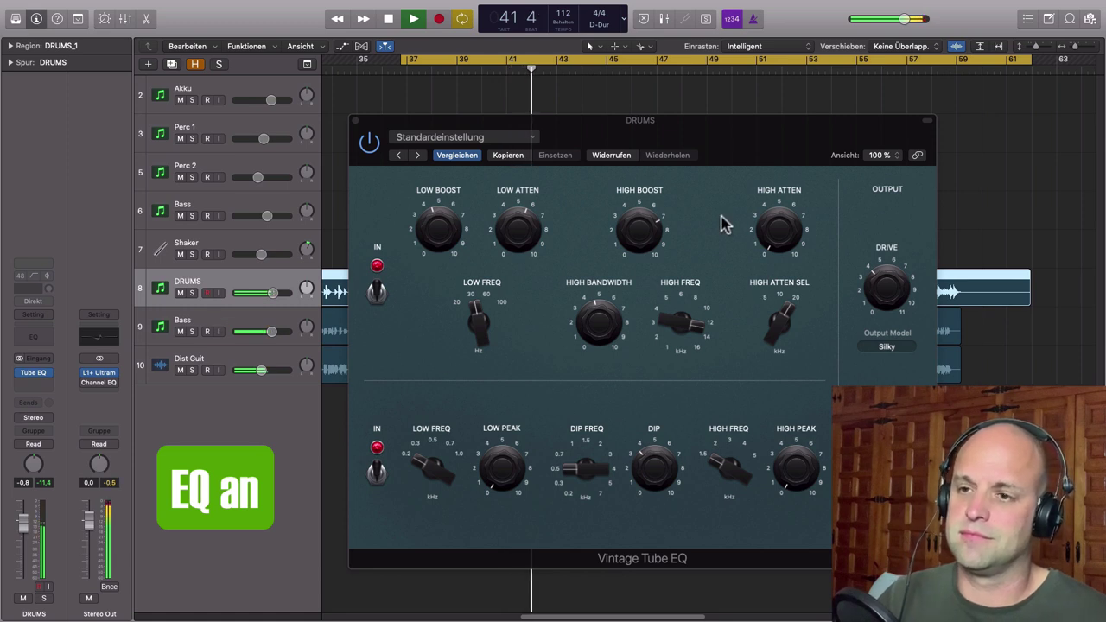
click(369, 143)
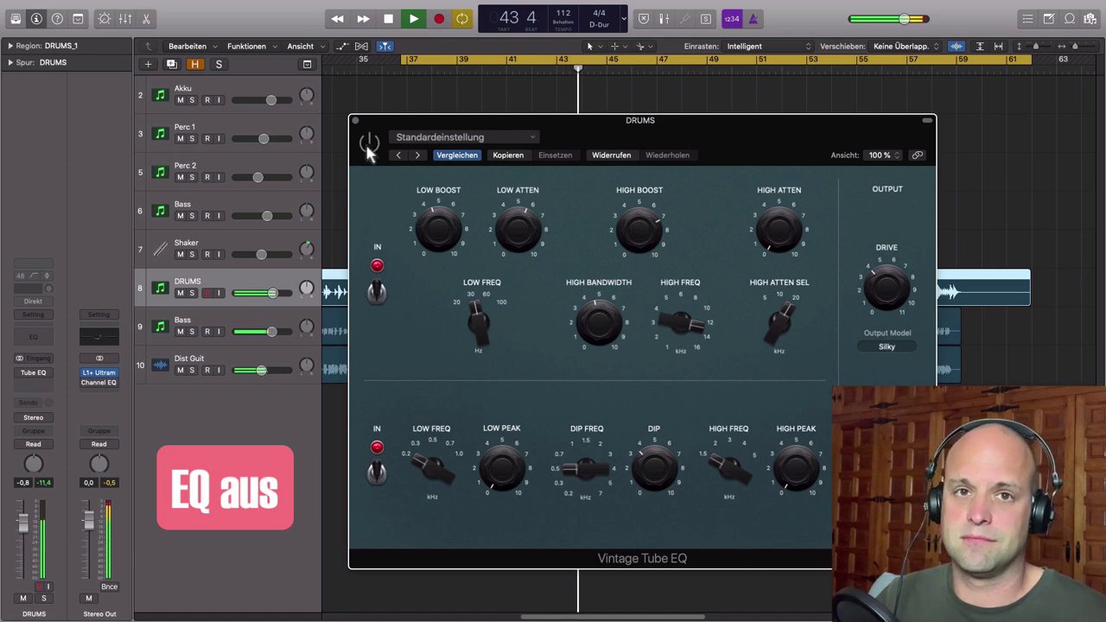
click(369, 144)
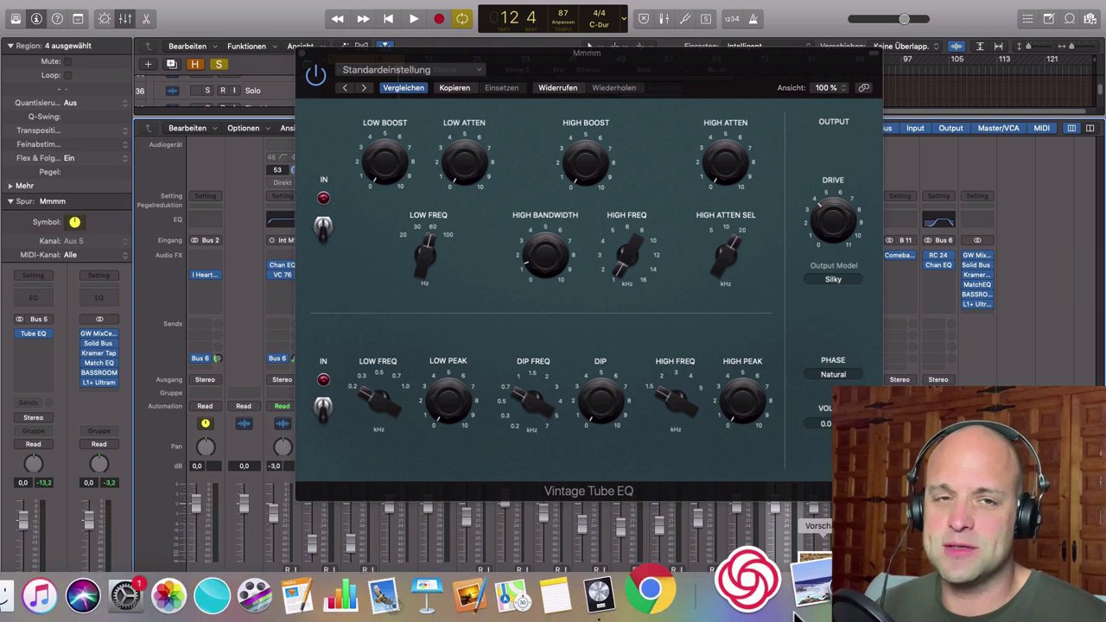
- Switch on the upper section of the Mmmm bus's Tube EQ and set High Boost to about 8 and High Freq to about 9.3 kHz
mouse_move(740, 409)
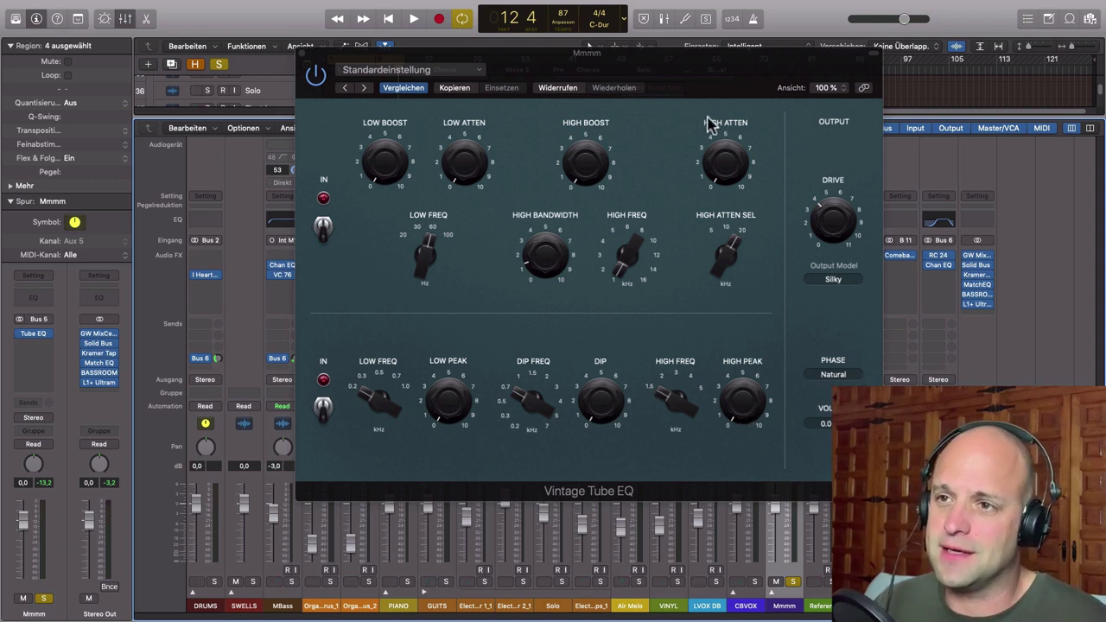
mouse_move(605, 168)
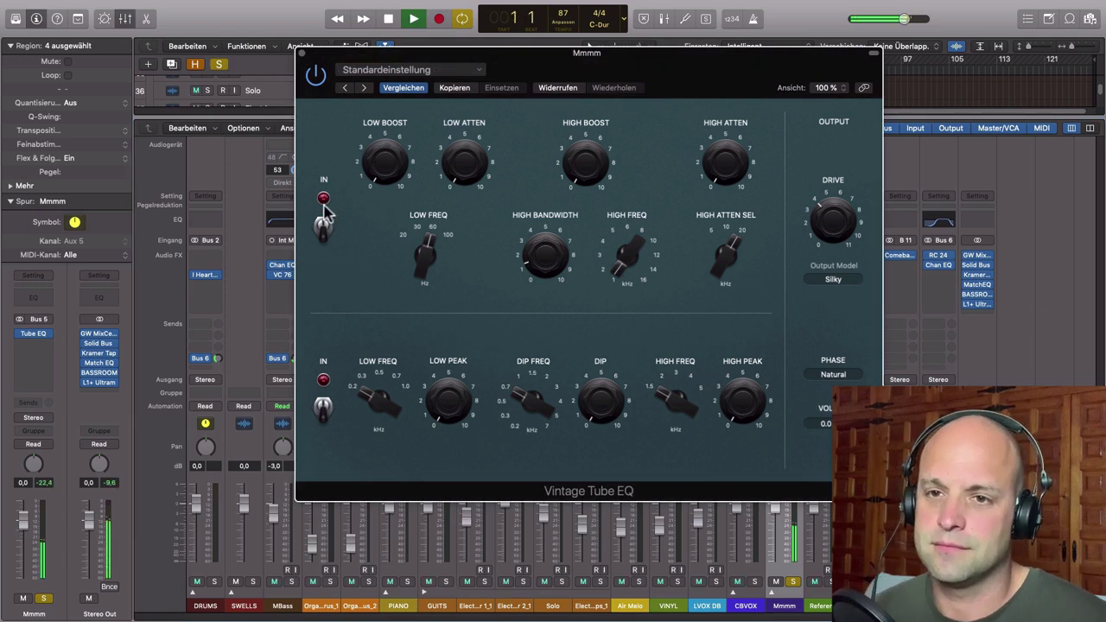
click(323, 220)
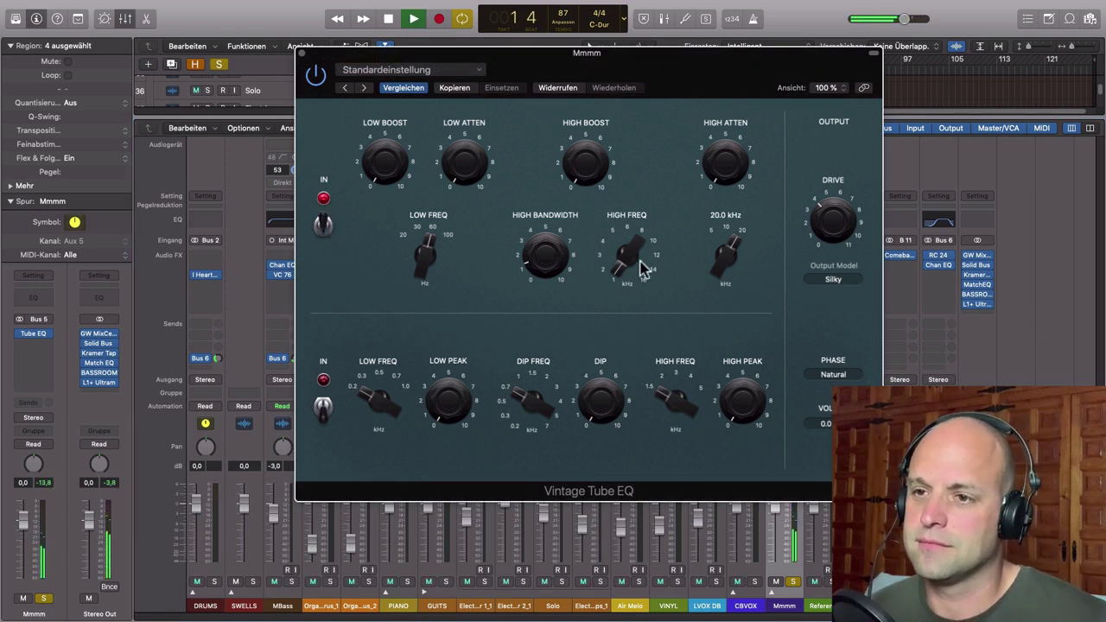
drag(584, 195, 77, 7)
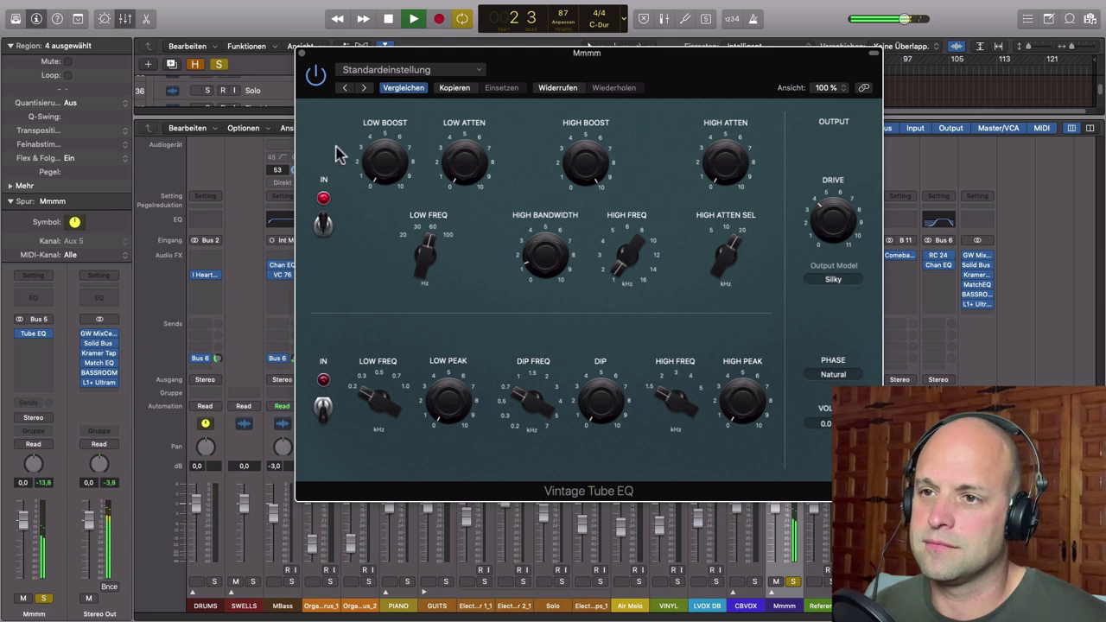
drag(581, 165, 583, 174)
drag(625, 288, 573, 161)
drag(588, 281, 620, 253)
drag(583, 166, 584, 173)
drag(626, 256, 621, 293)
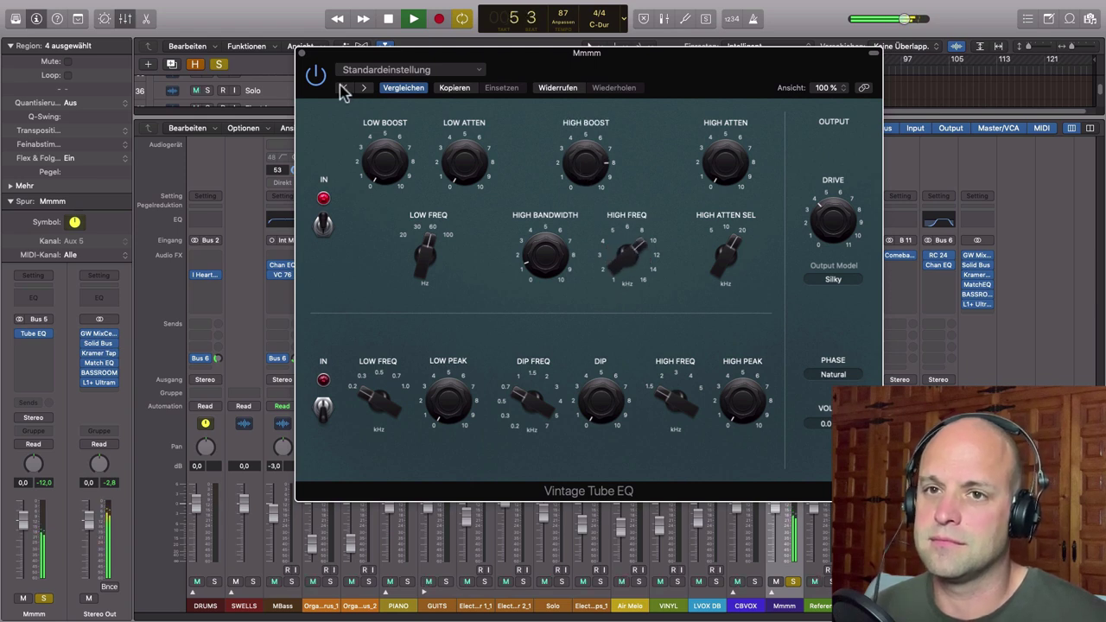
- Compare the Mmmm bus with the EQ's upper section off and on, and stop playback
click(321, 227)
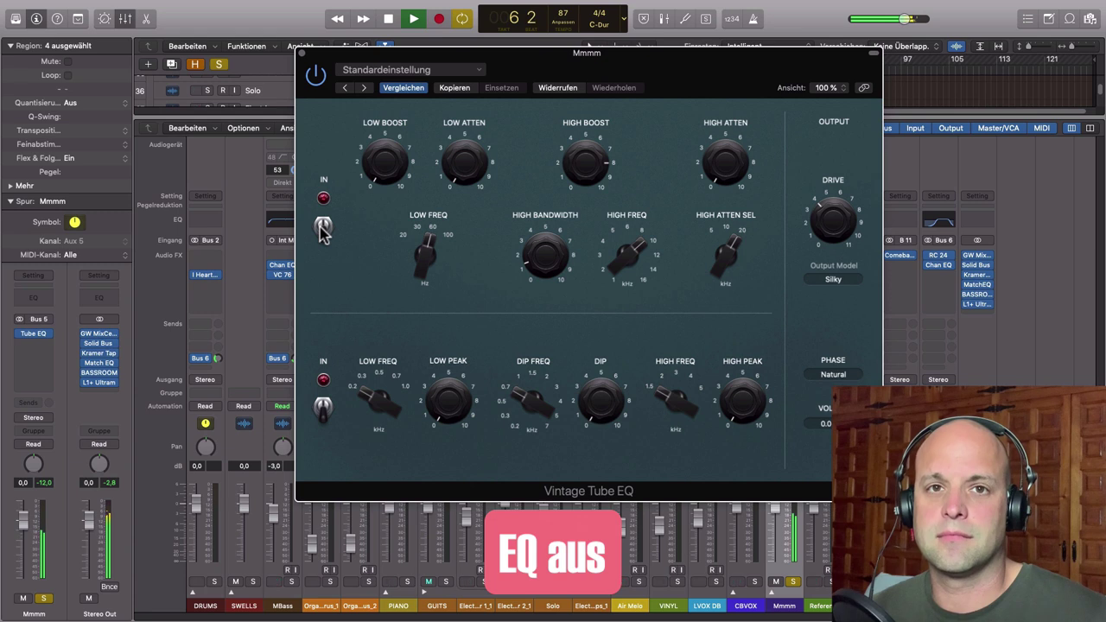
click(322, 228)
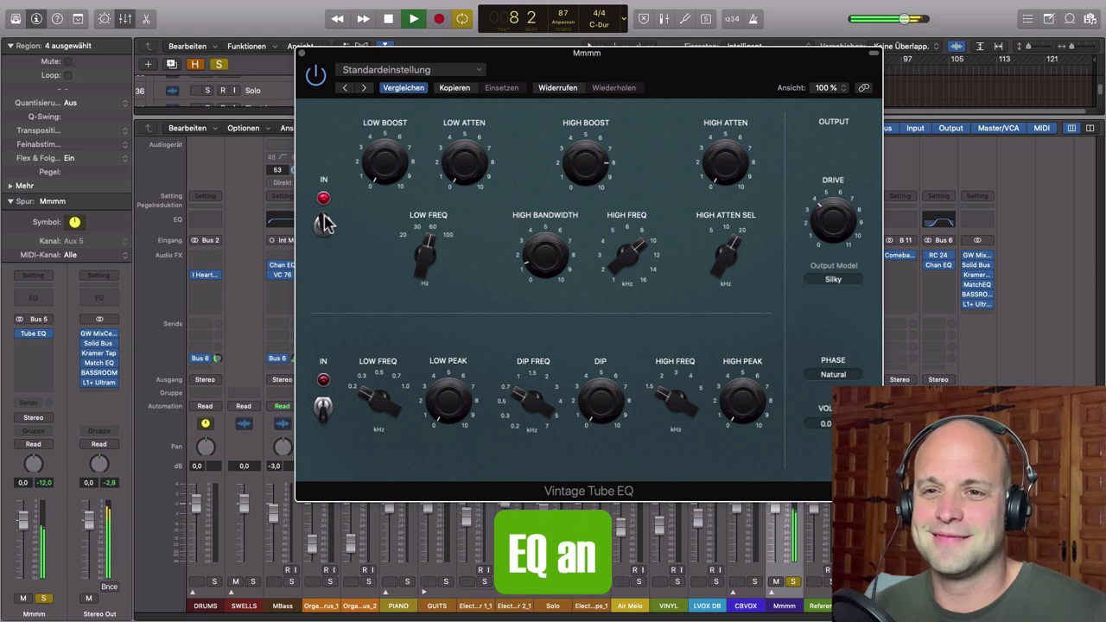
key(space)
mouse_move(639, 250)
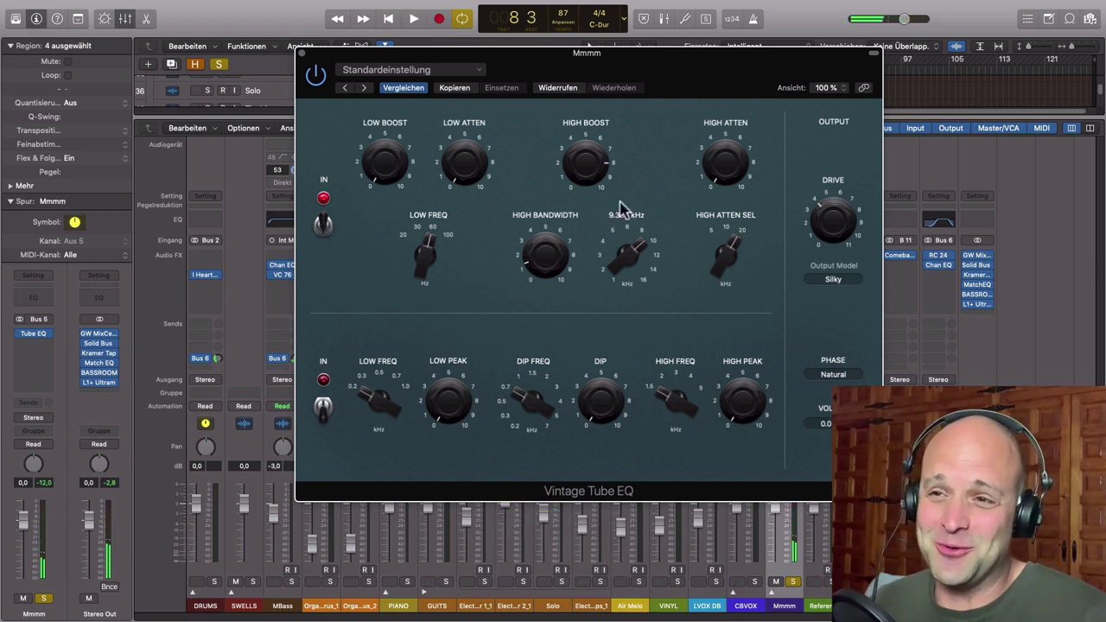
mouse_move(578, 238)
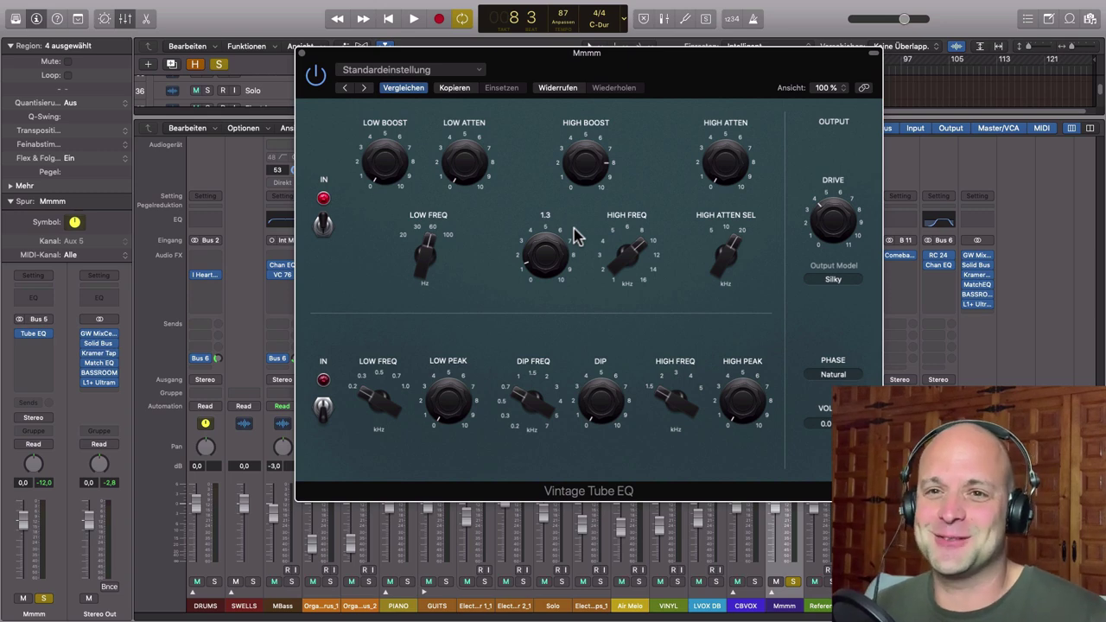
- Close the Mmmm EQ and switch the solo from Mmmm to LVOX DB, opening that track's Vintage Tube EQ
click(303, 53)
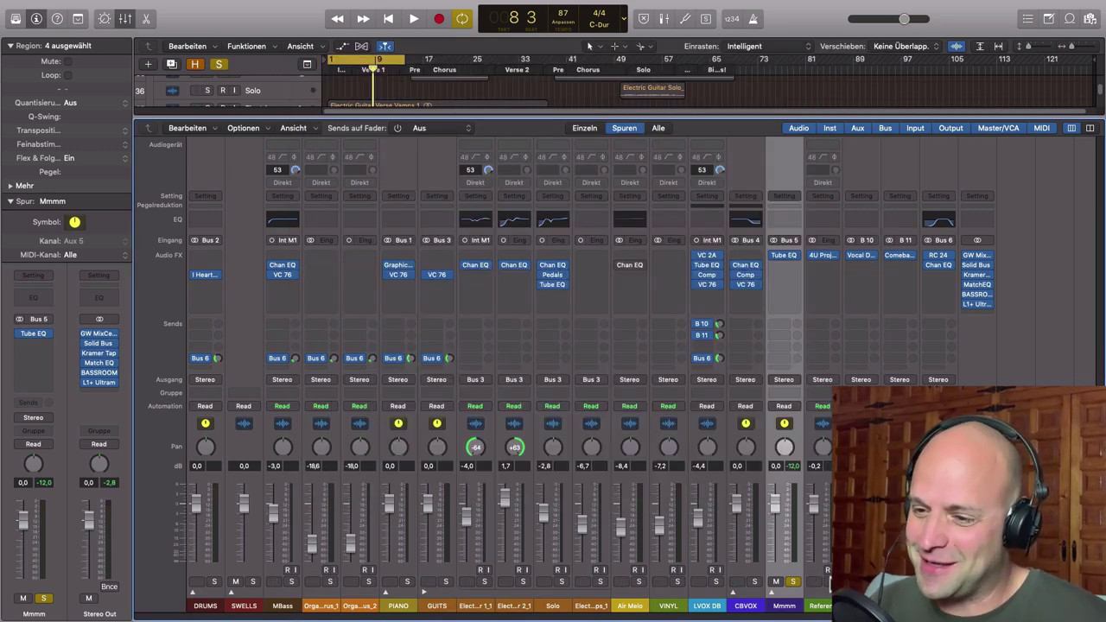
click(793, 583)
click(707, 607)
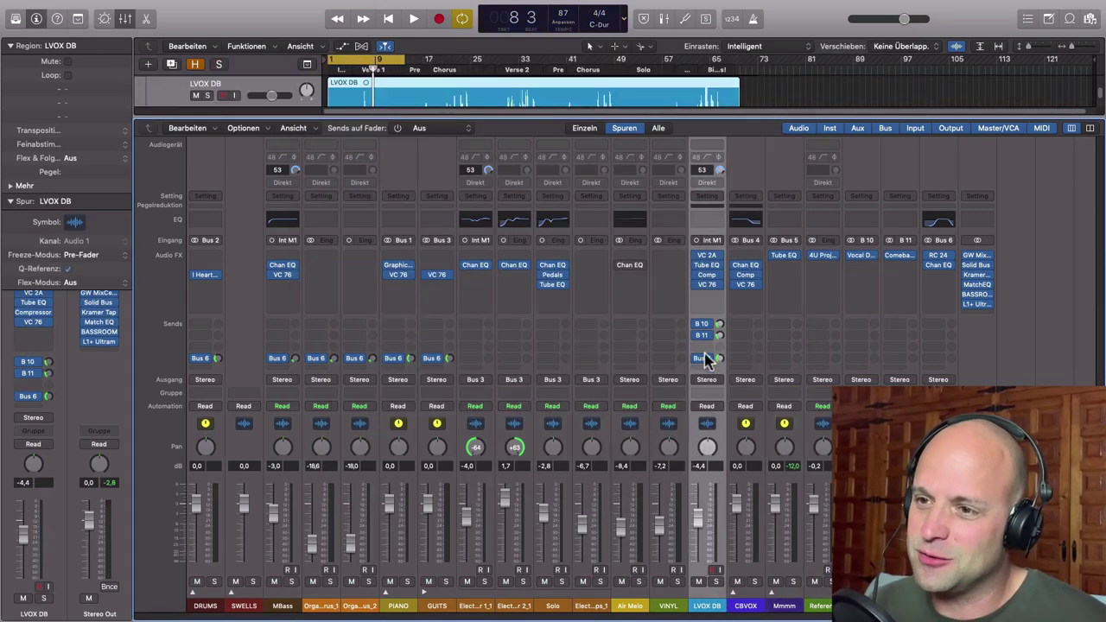
click(707, 265)
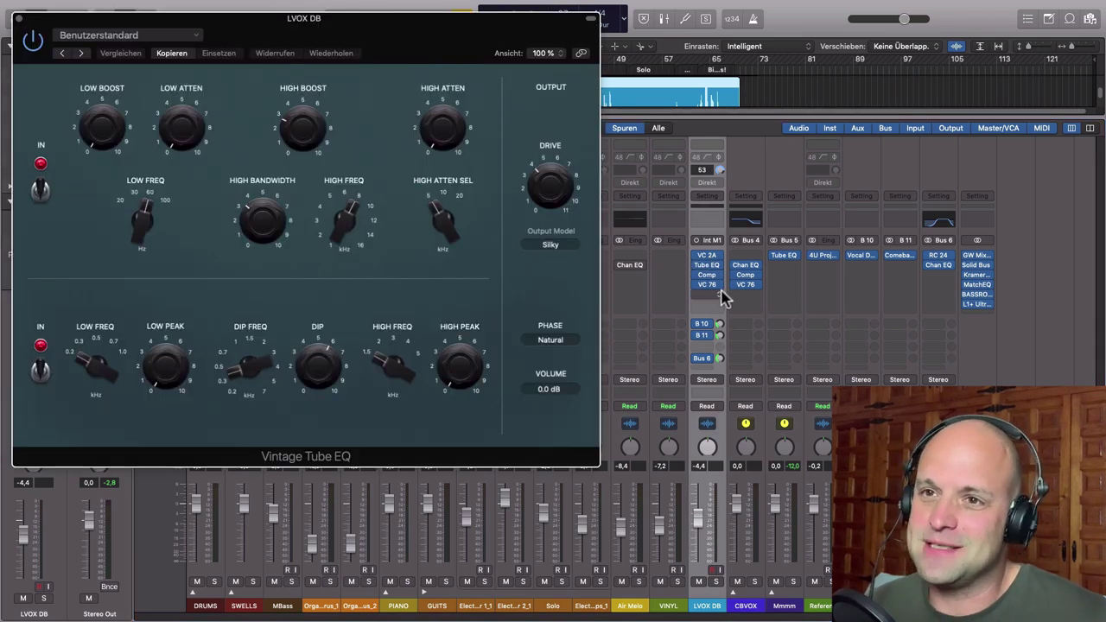
drag(424, 38, 667, 173)
click(719, 582)
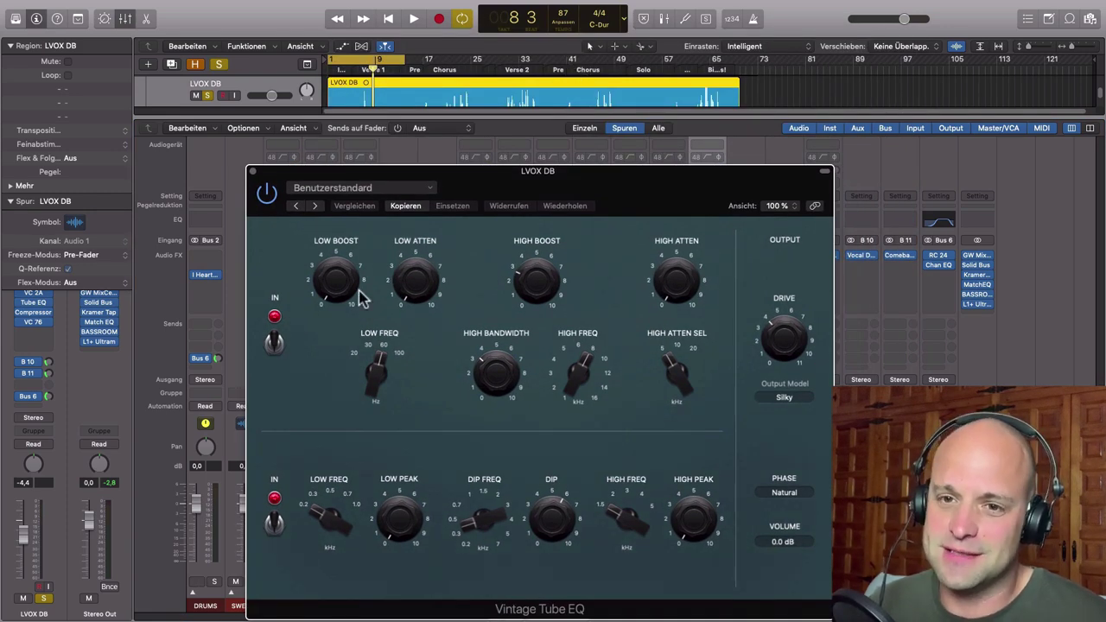
- Play LVOX DB from about bar 42 with both EQ sections off and its B 10, B 11 and Bus 6 sends bypassed
click(274, 344)
click(274, 524)
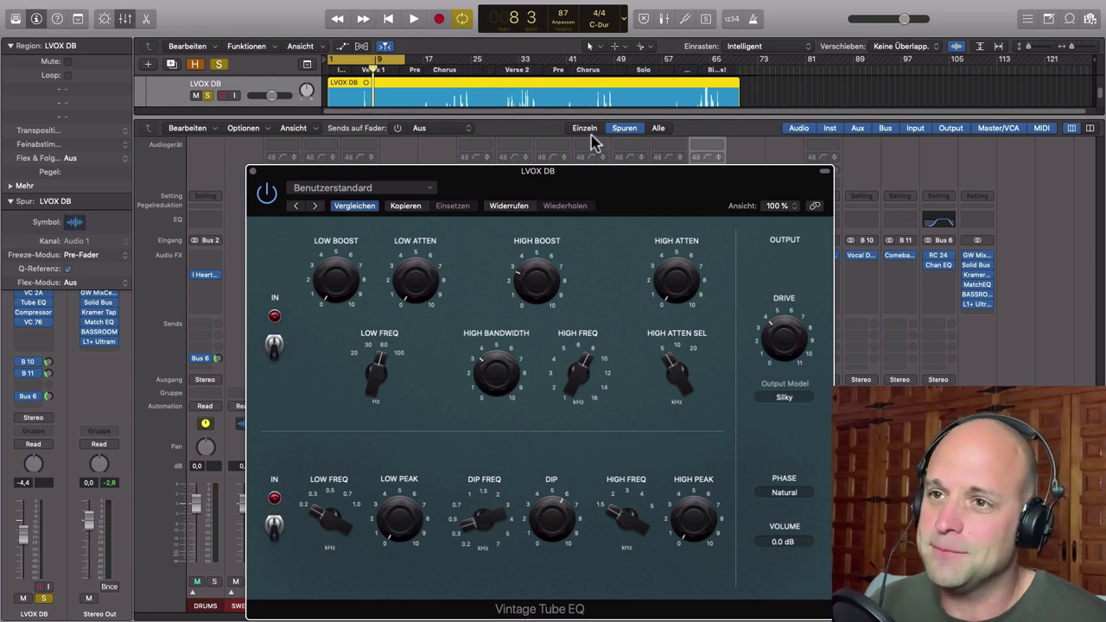
click(580, 69)
key(space)
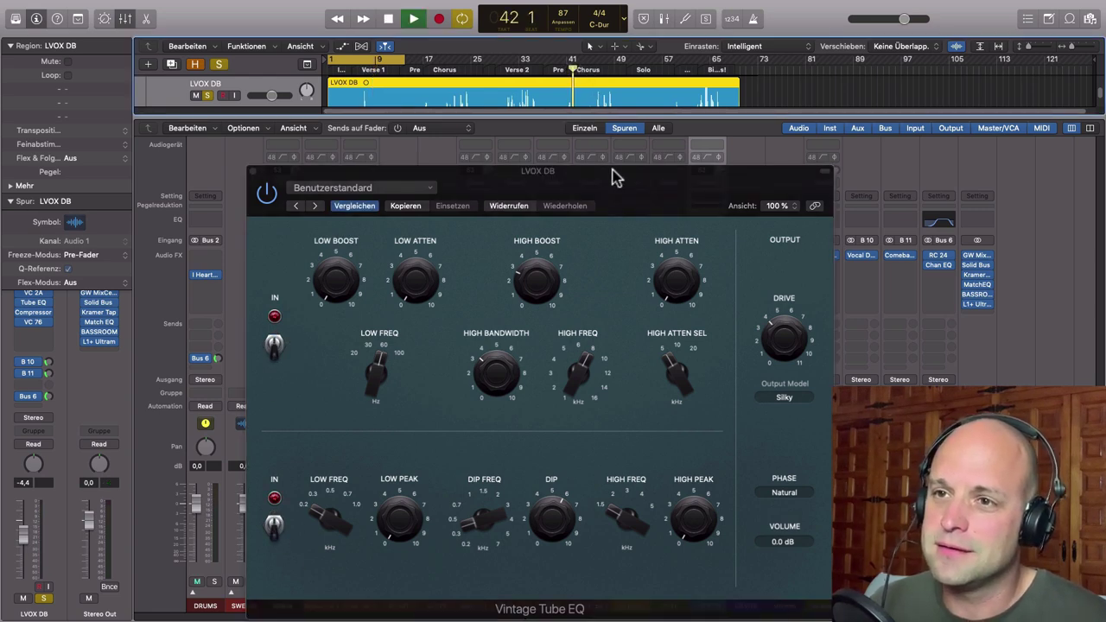
mouse_move(614, 190)
mouse_down()
mouse_move(763, 121)
mouse_move(264, 68)
mouse_up()
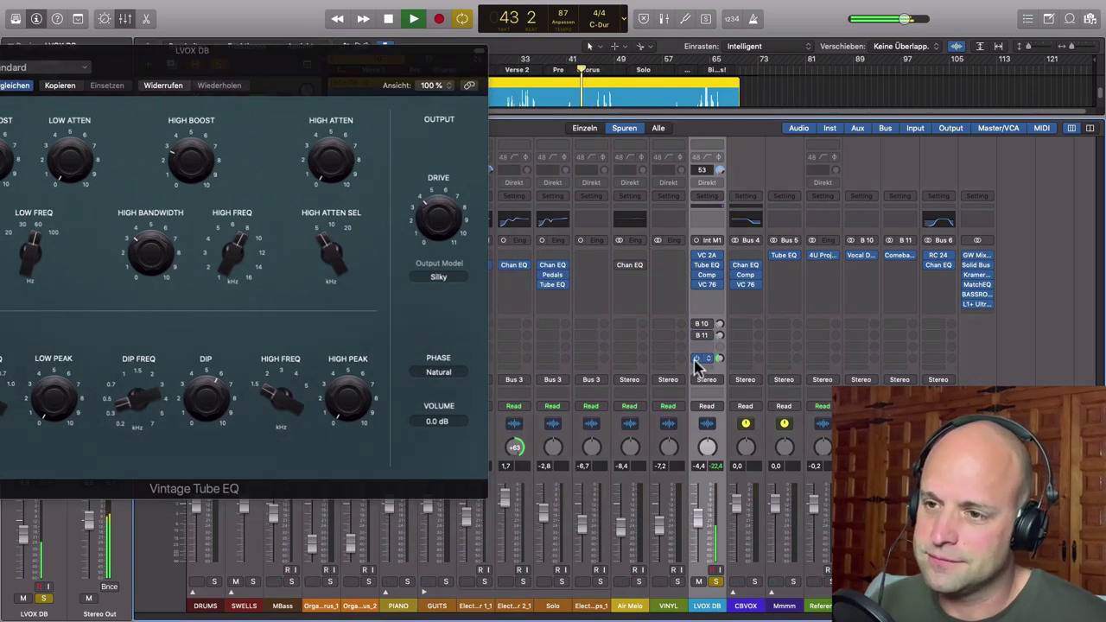
drag(329, 66, 759, 79)
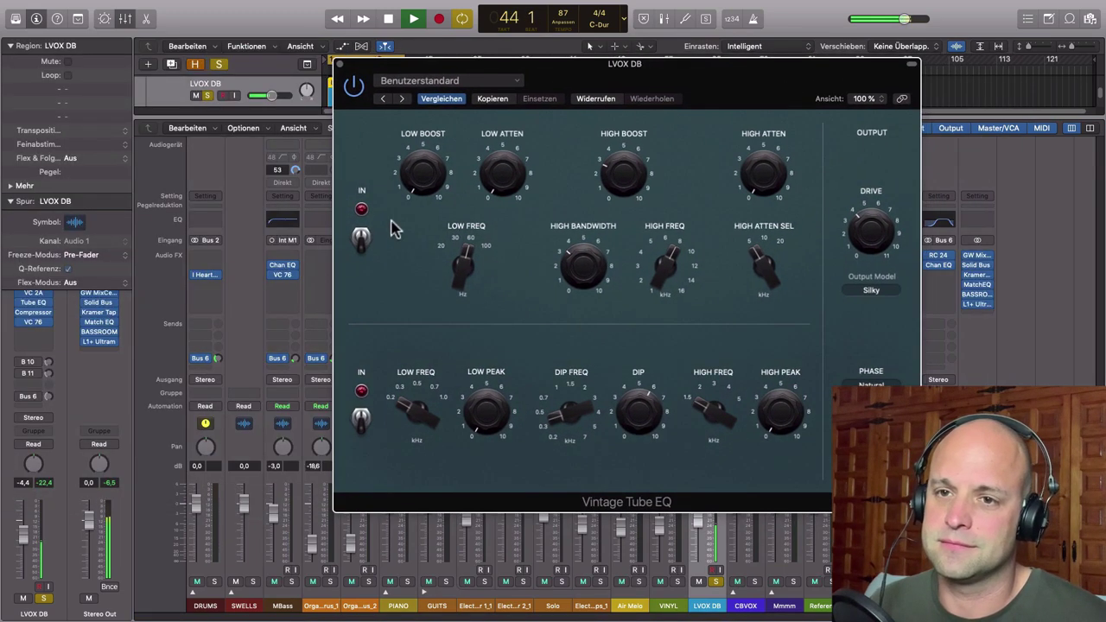
- Switch on both sections of the LVOX DB EQ and lower High Boost to about 2
click(361, 235)
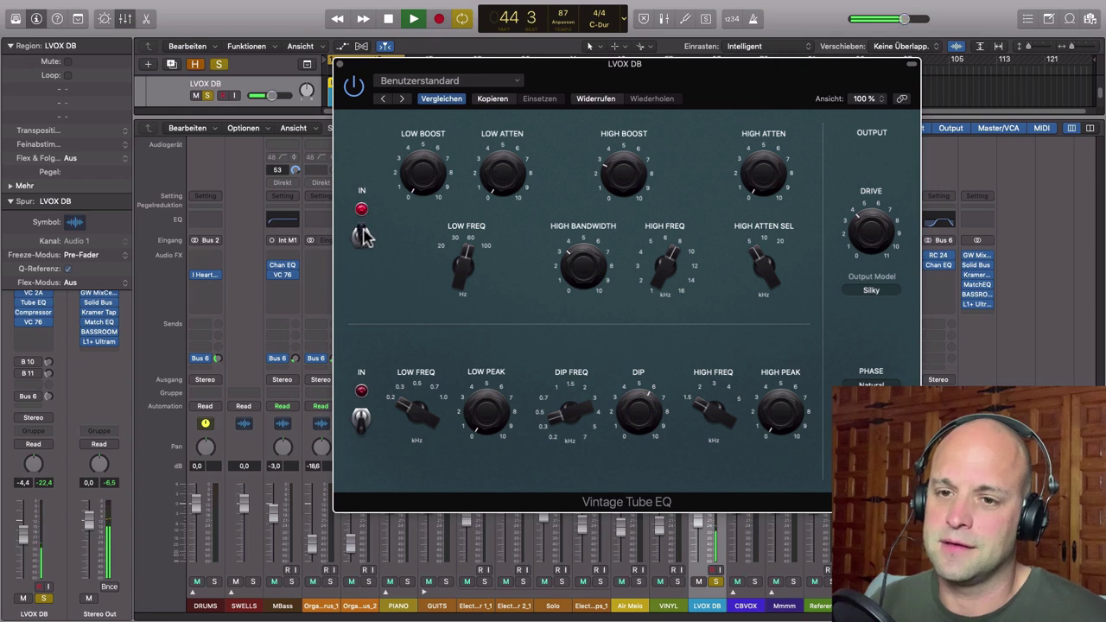
click(362, 417)
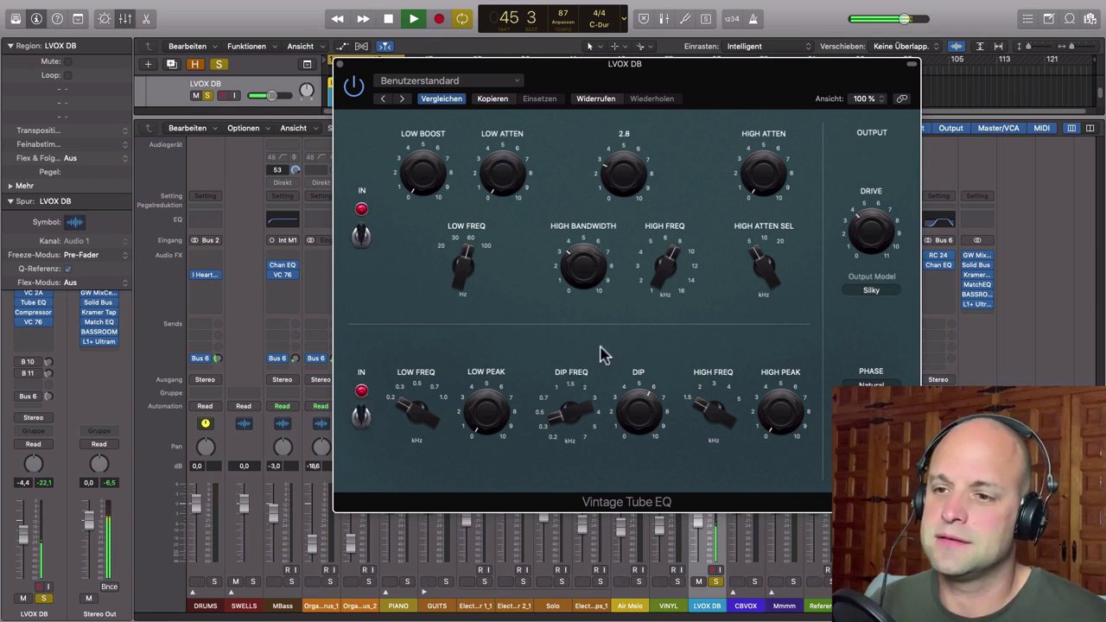
mouse_move(640, 416)
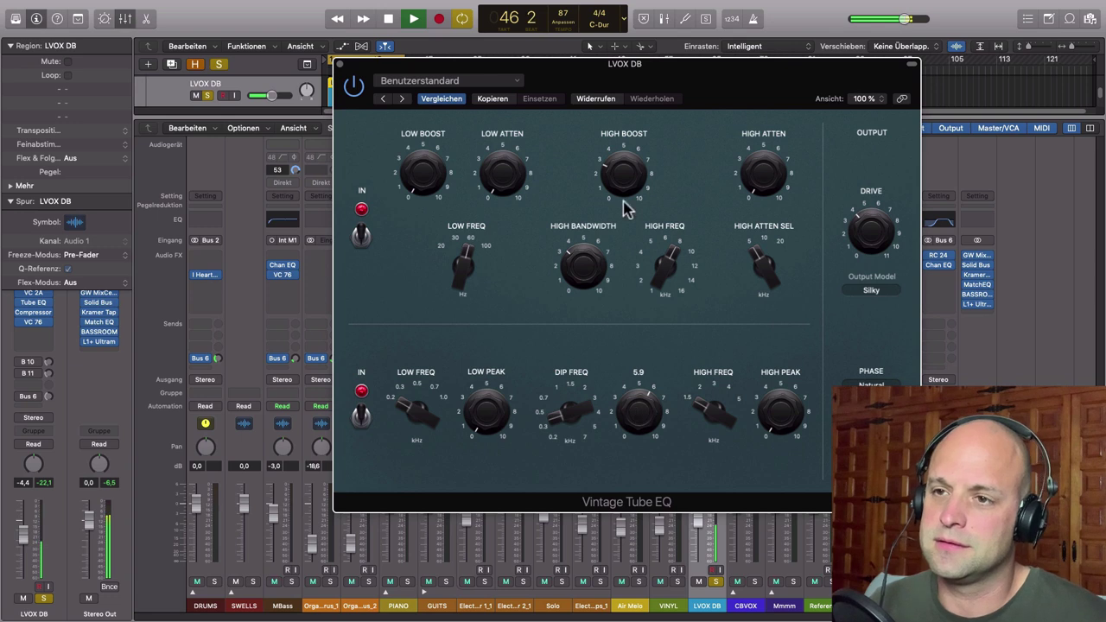
mouse_move(626, 183)
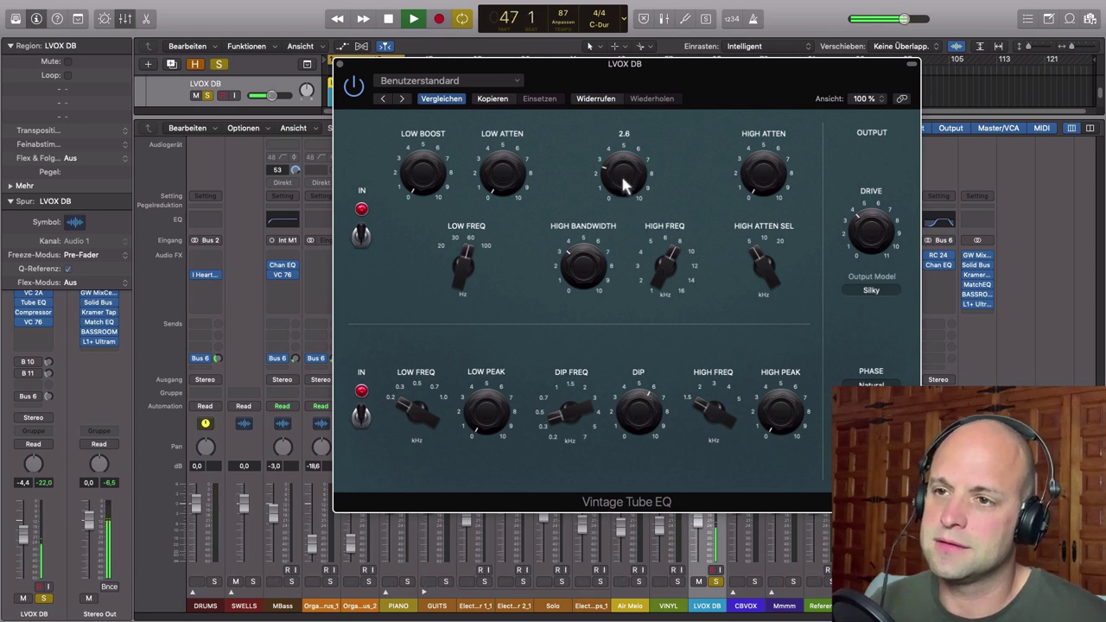
- Listen to the equalised LVOX DB vocal in the full mix and solo it again
click(716, 584)
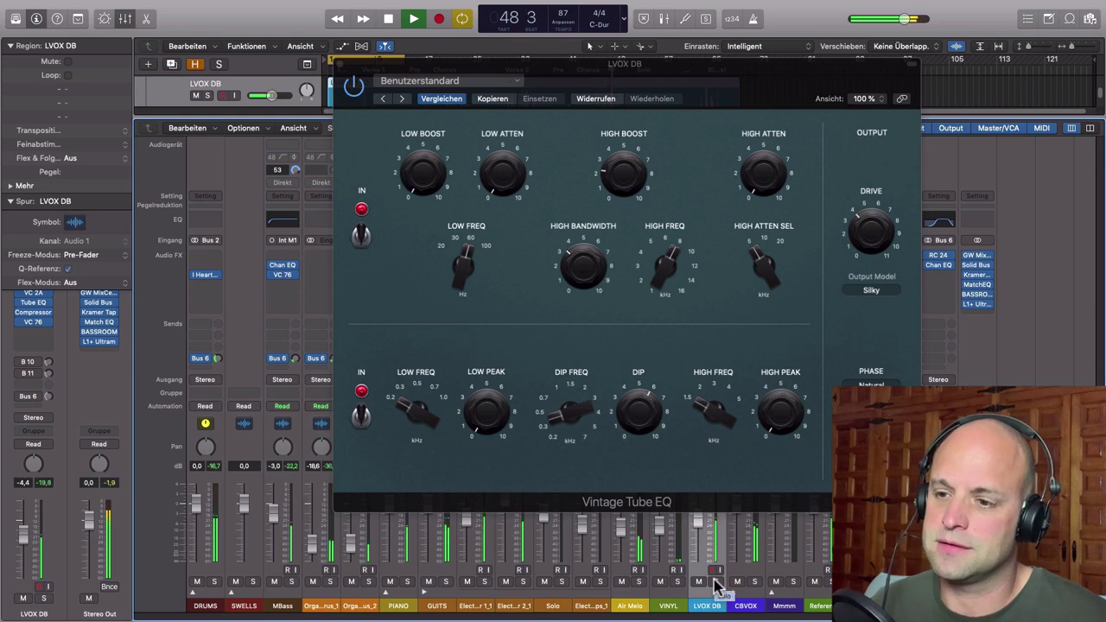
drag(781, 81, 657, 63)
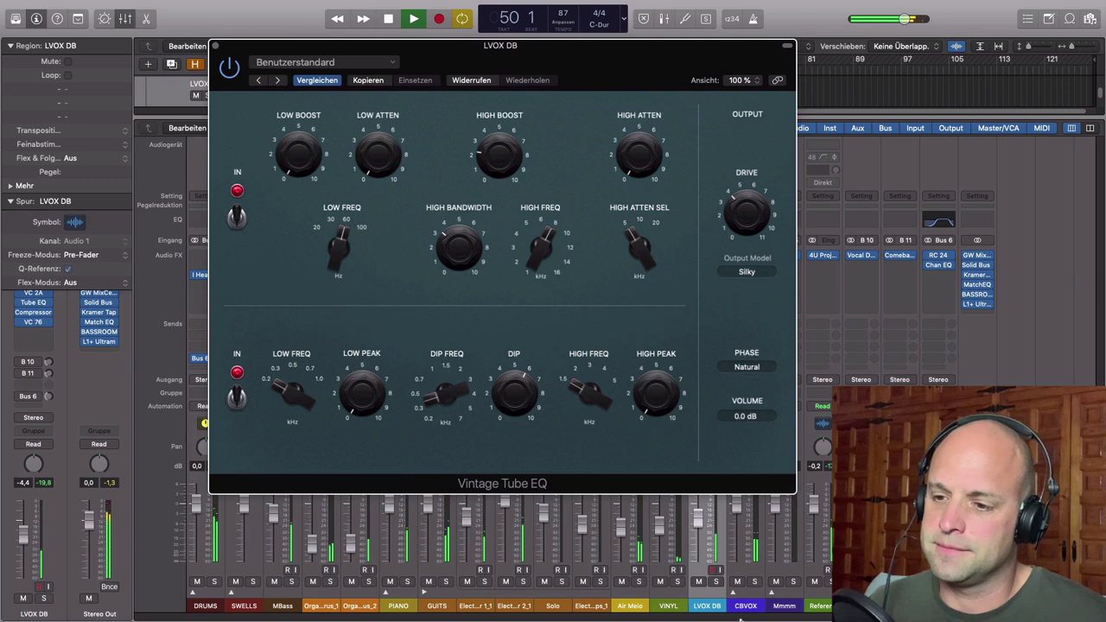
click(717, 582)
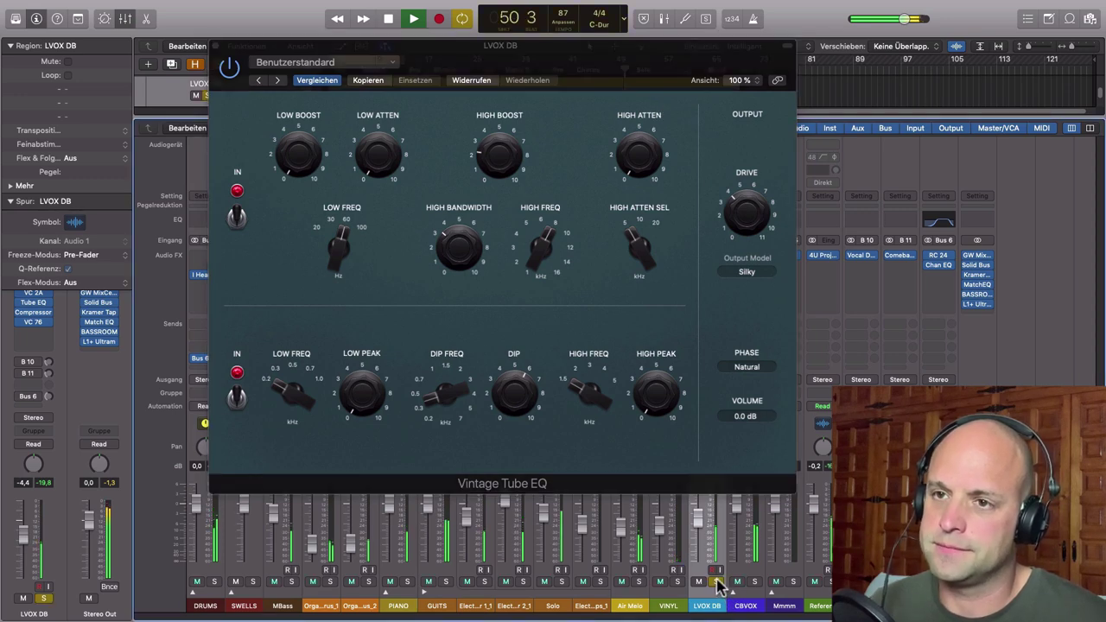
drag(574, 68, 725, 138)
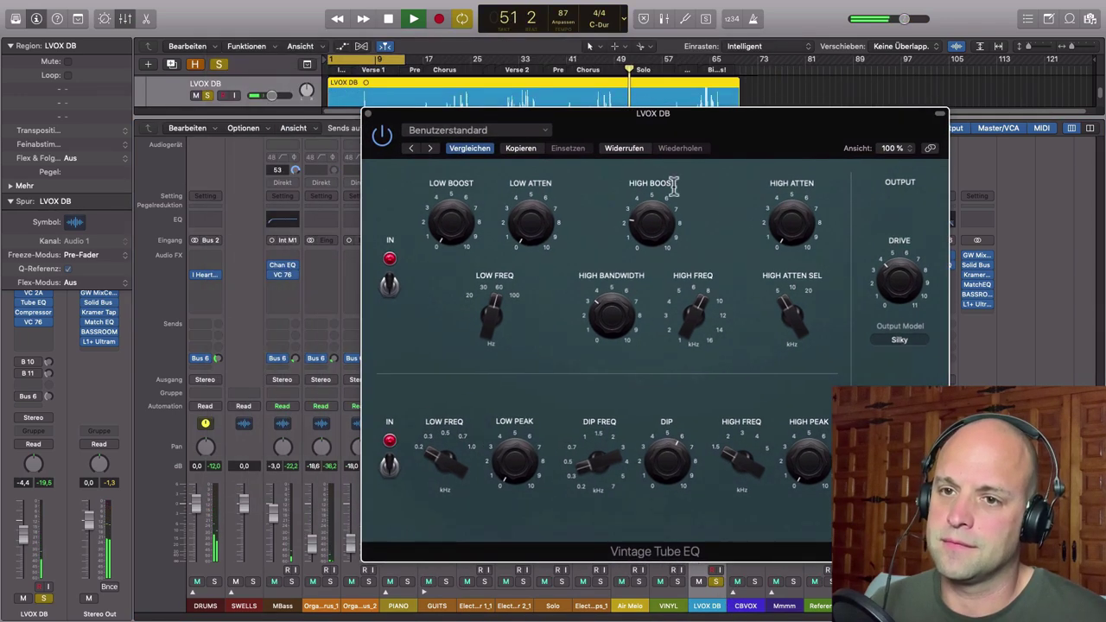
- Replay the soloed LVOX DB vocal from about bar 44, switch off both EQ sections for comparison and stop playback
click(591, 70)
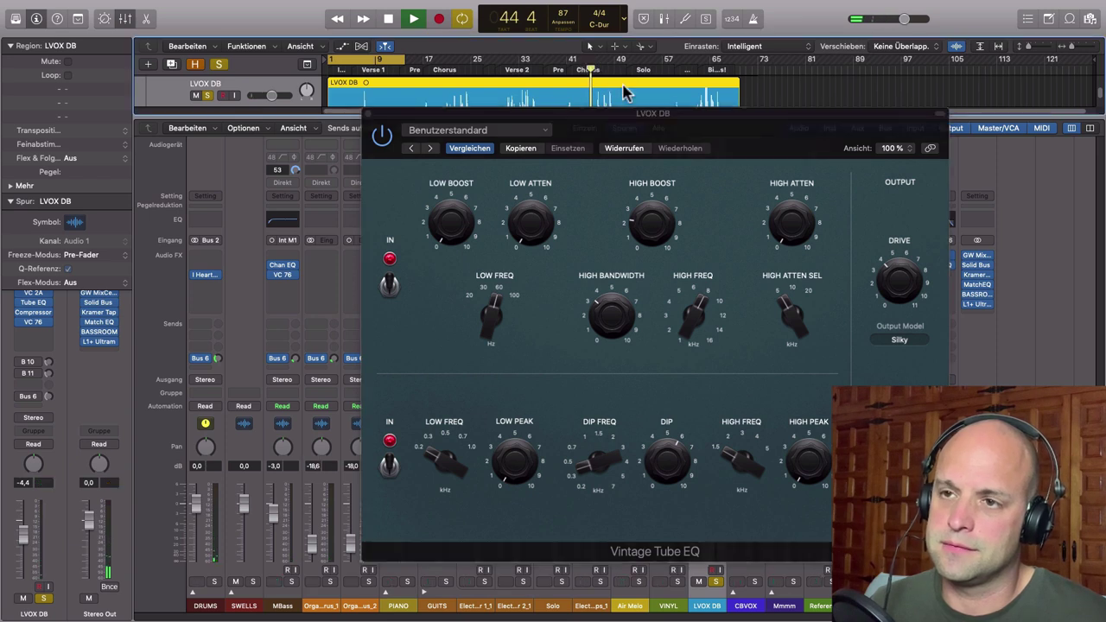
click(389, 289)
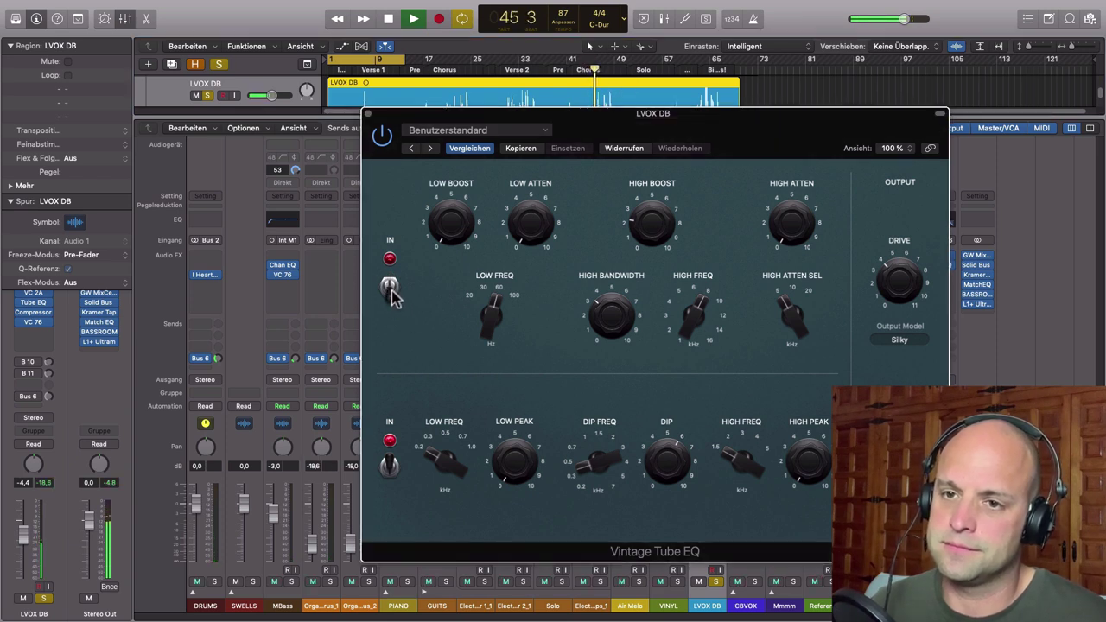
click(392, 464)
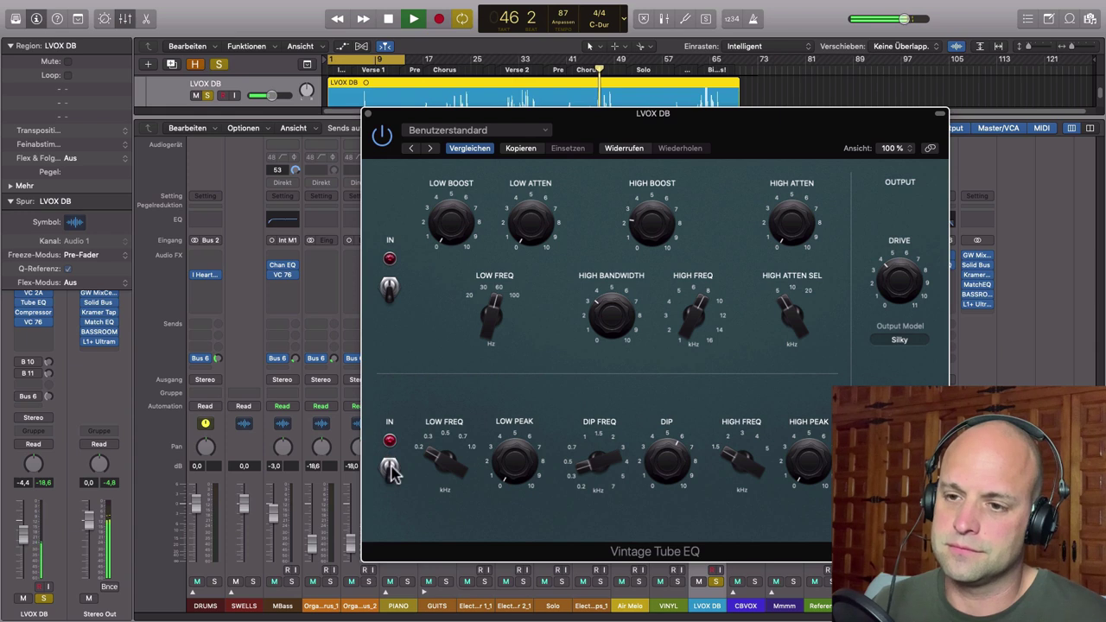
key(space)
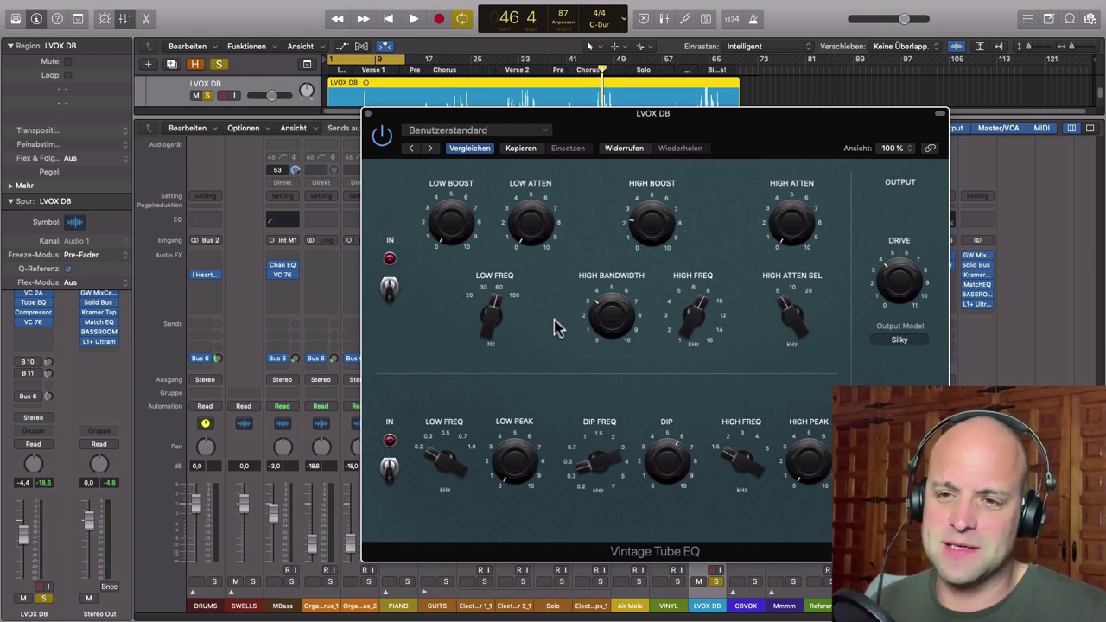
mouse_move(669, 329)
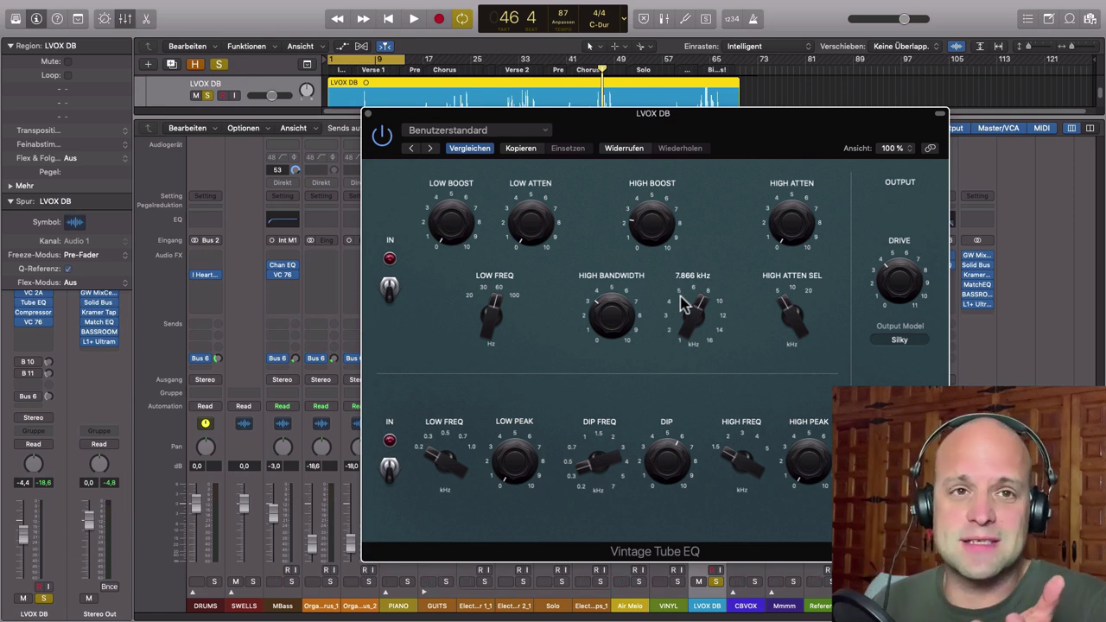
- Switch the upper section of the LVOX DB EQ back on and insert a stereo Vintage Tube EQ below GW MixCentric on Stereo Out
click(390, 287)
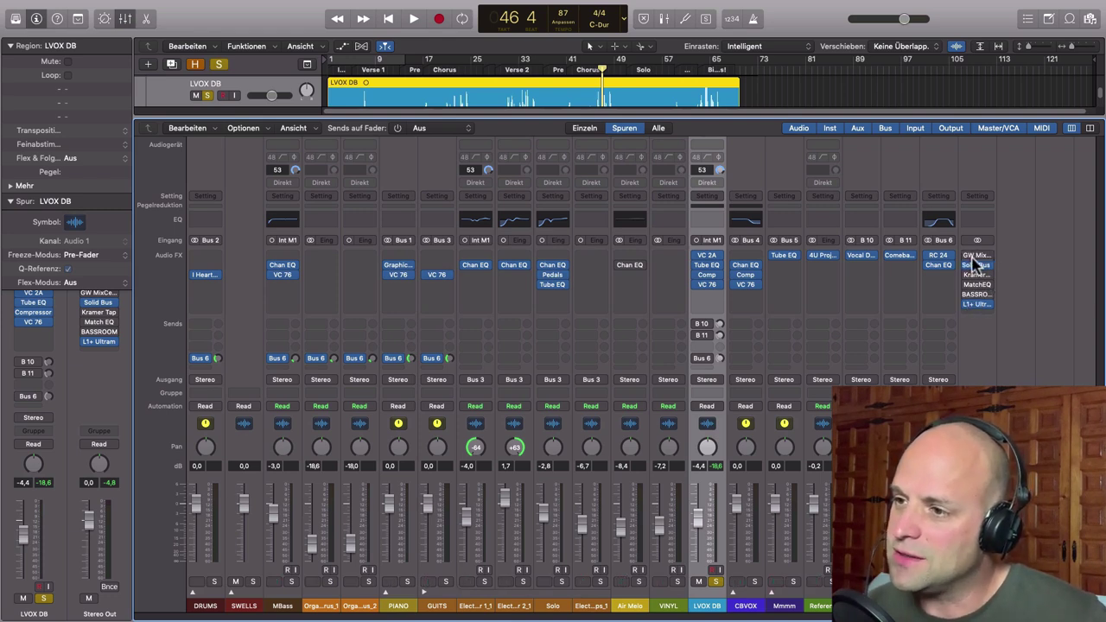
click(975, 255)
mouse_move(1019, 289)
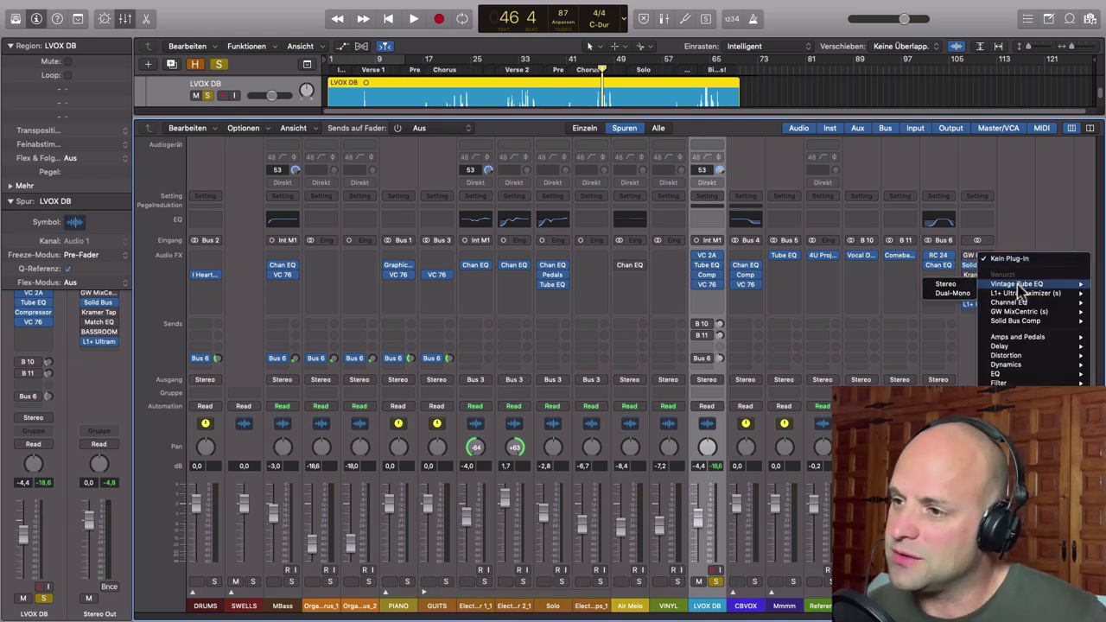
click(959, 287)
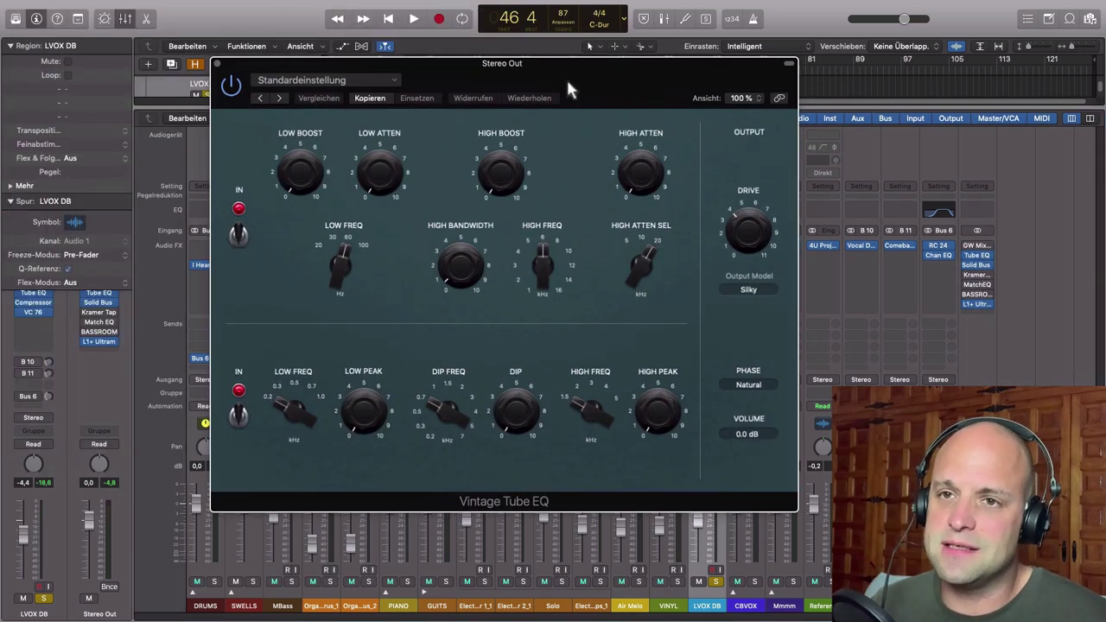
- Load the Mix Bus preset Enhanced Mix in the Stereo Out Vintage Tube EQ and move its window aside
click(383, 80)
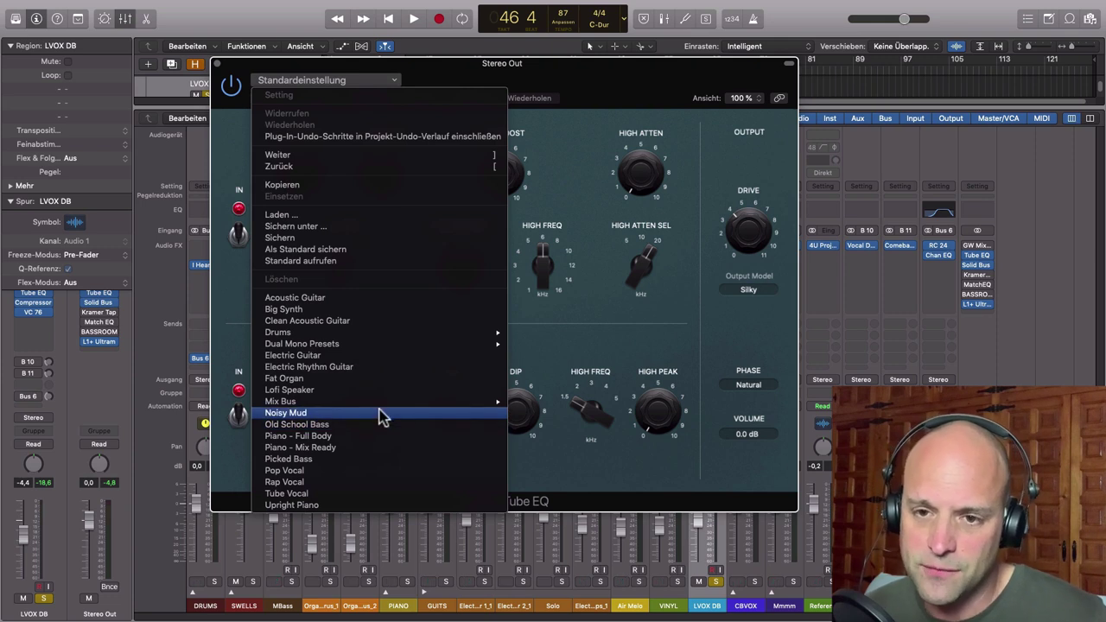
mouse_move(367, 403)
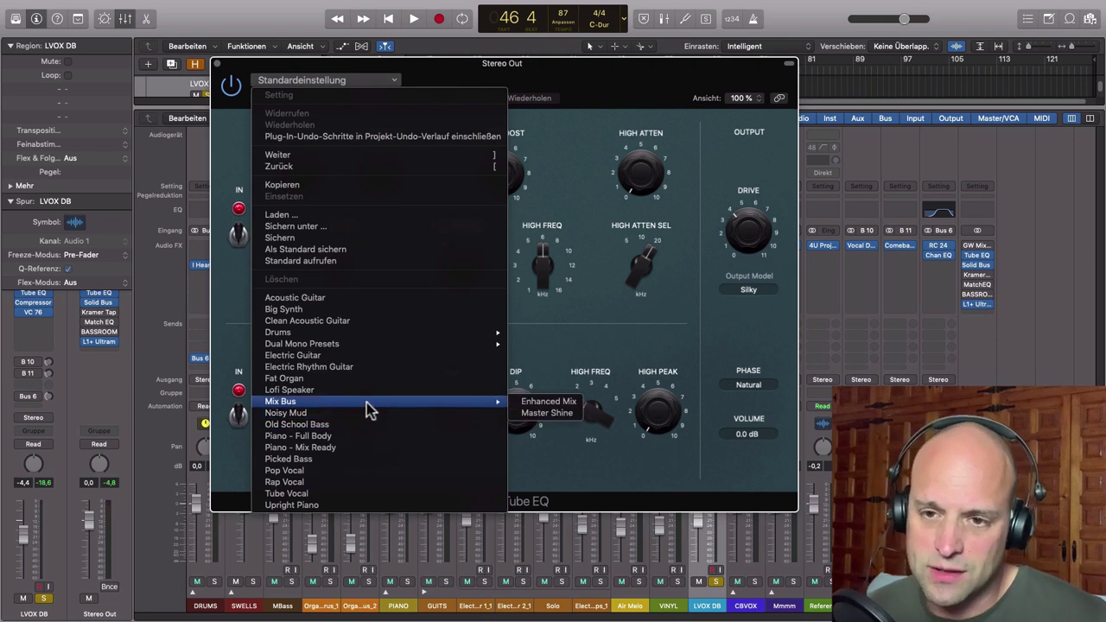
click(545, 402)
drag(577, 90, 635, 83)
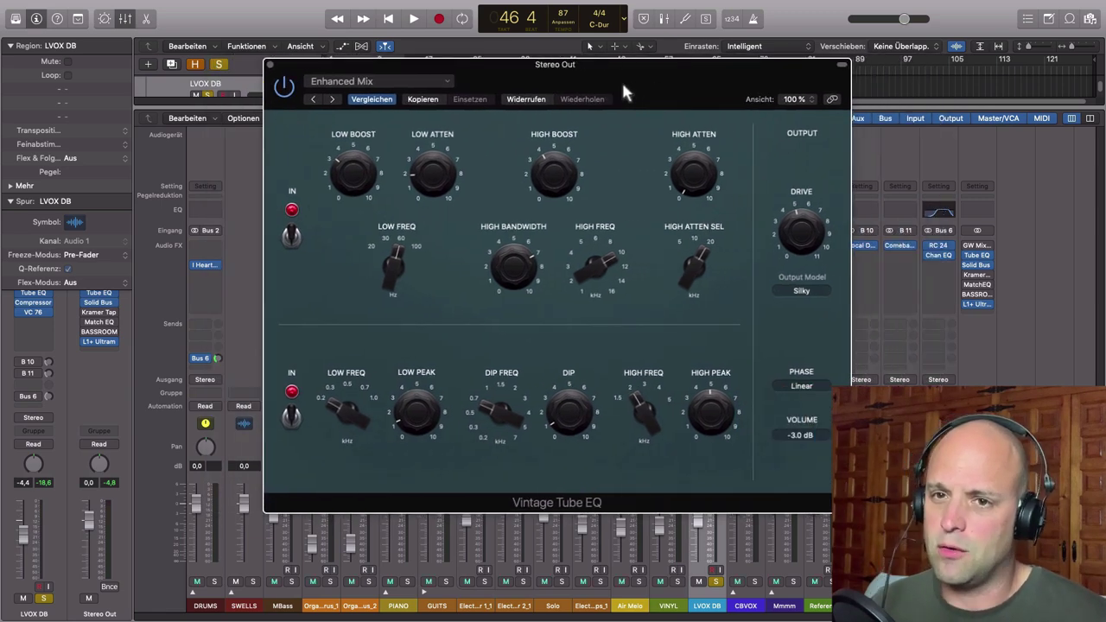
- Play the chorus of the full mix with the Stereo Out EQ bypassed, reactivate it and raise High Boost to about 5
click(284, 90)
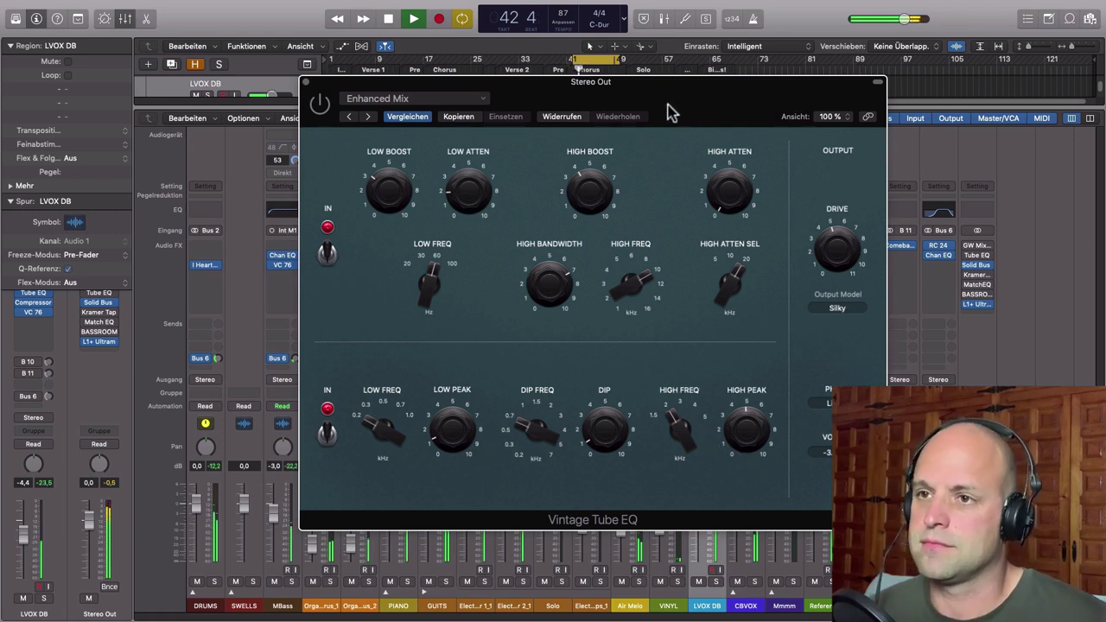
drag(670, 87, 666, 96)
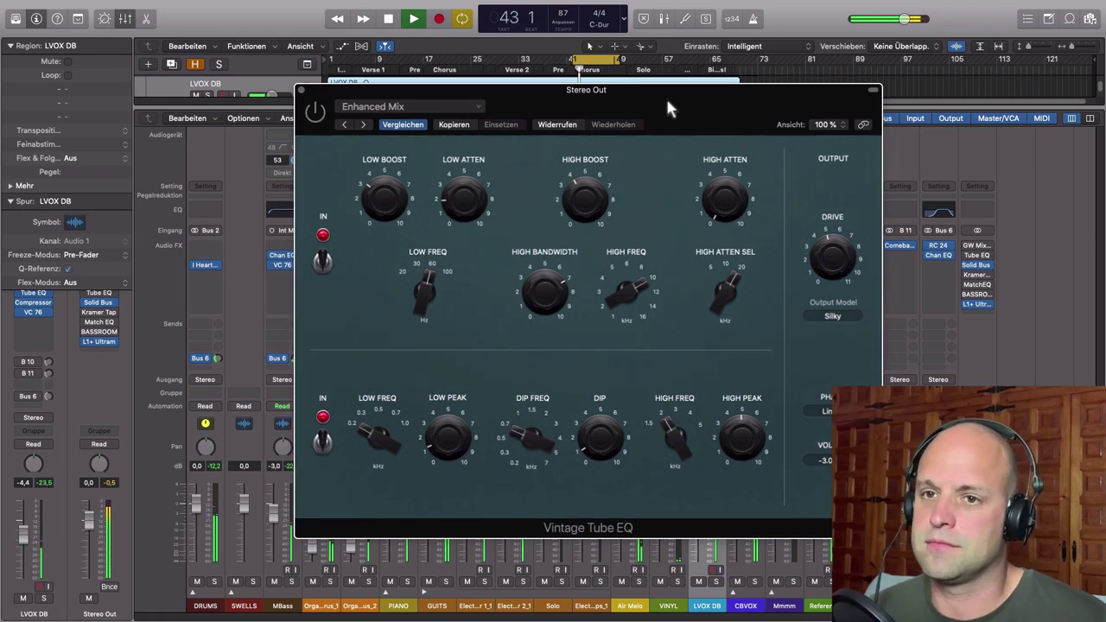
click(317, 112)
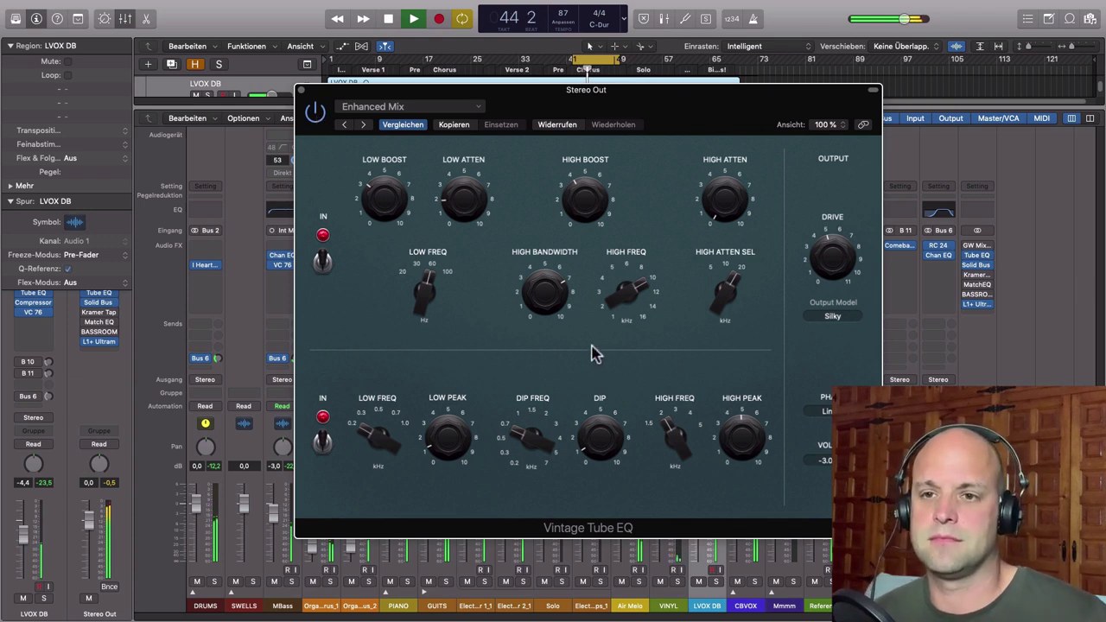
mouse_move(588, 216)
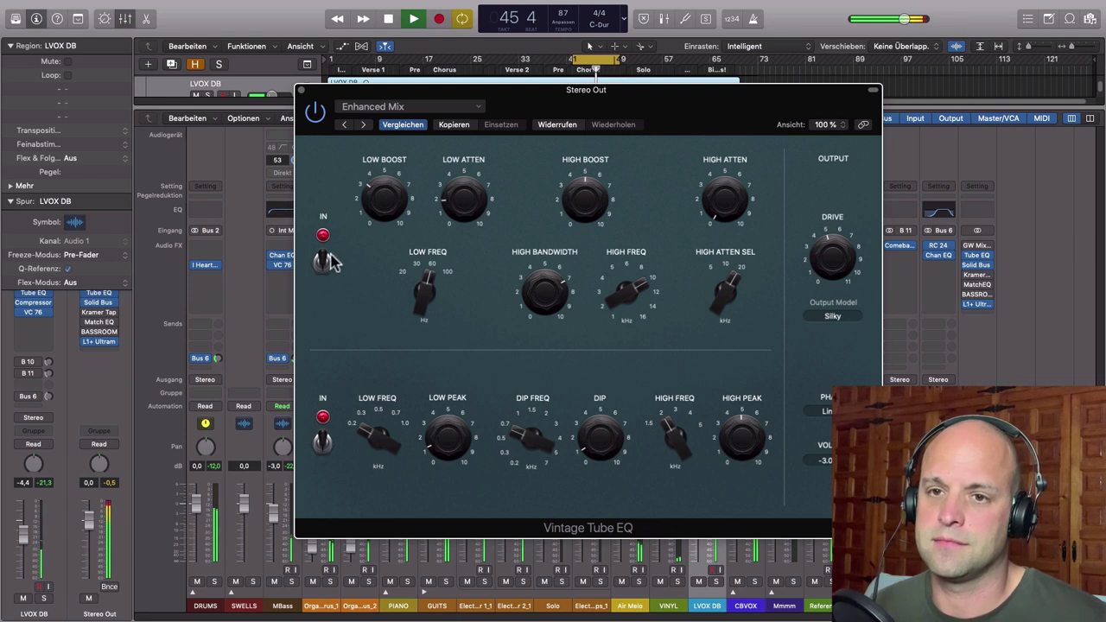
- Compare the full mix with the Enhanced Mix EQ bypassed and active, and stop playback
click(318, 116)
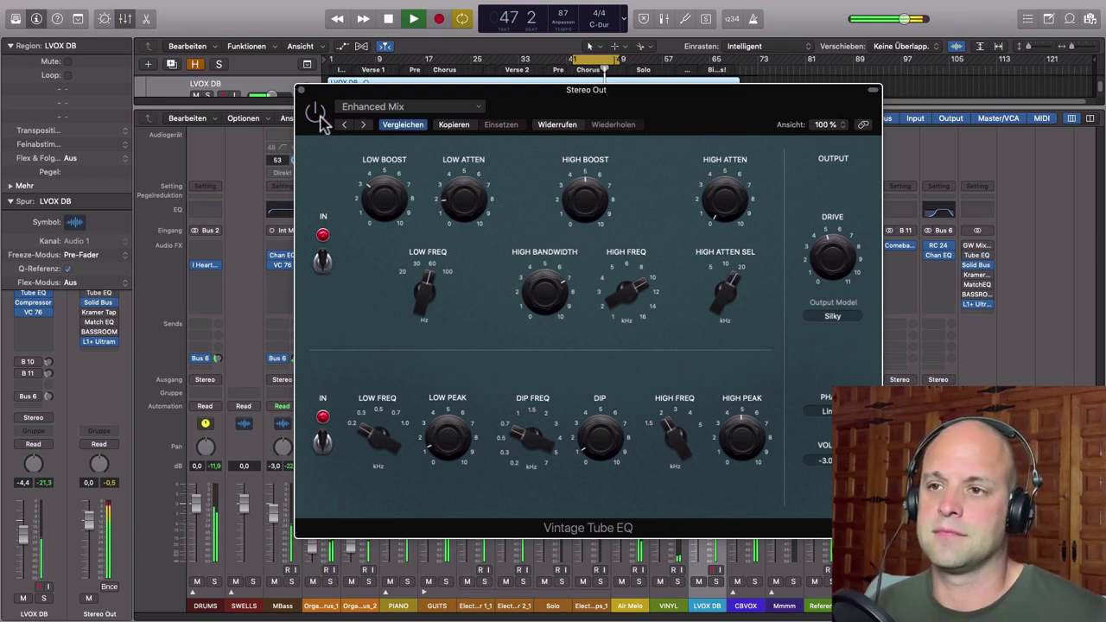
click(318, 115)
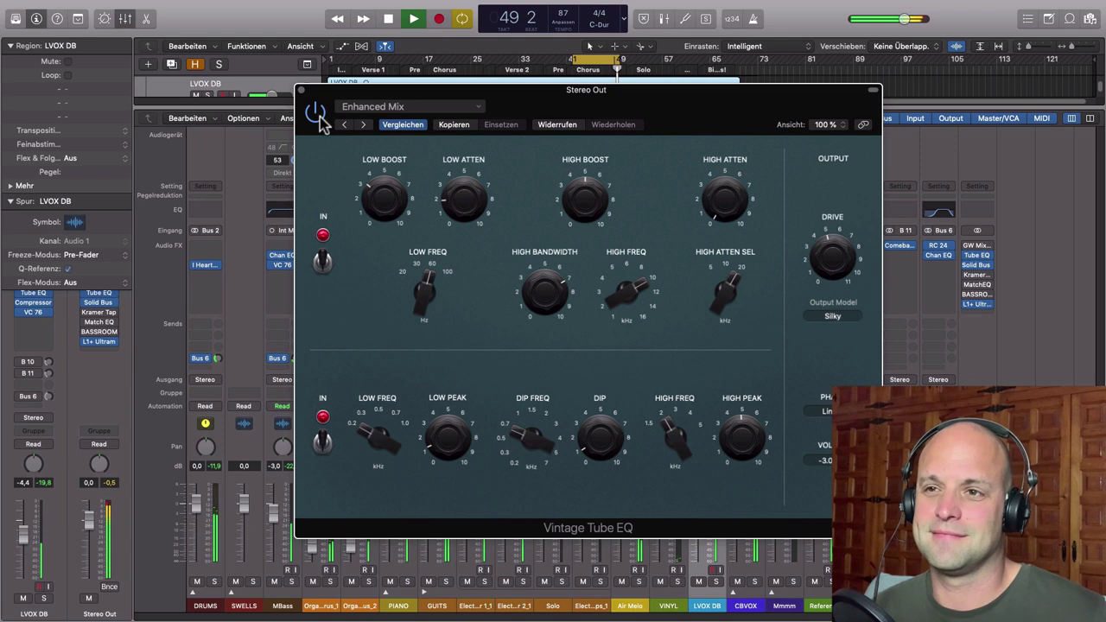
key(space)
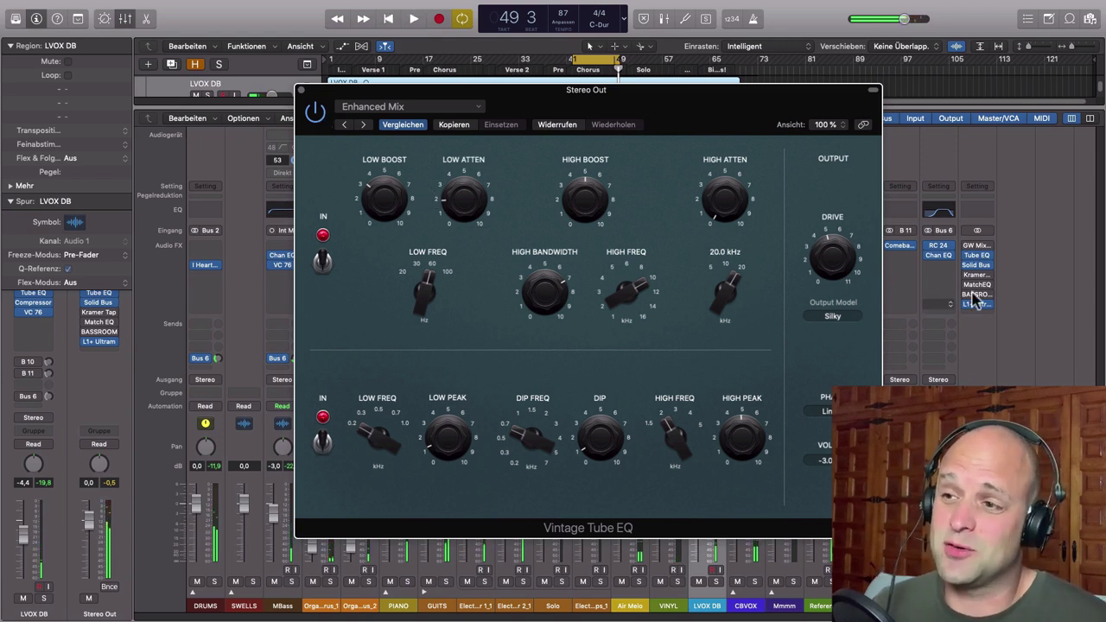
- Load the Master Shine preset on the Stereo Out EQ, compare the playing mix with it bypassed and active, and stop playback
click(364, 125)
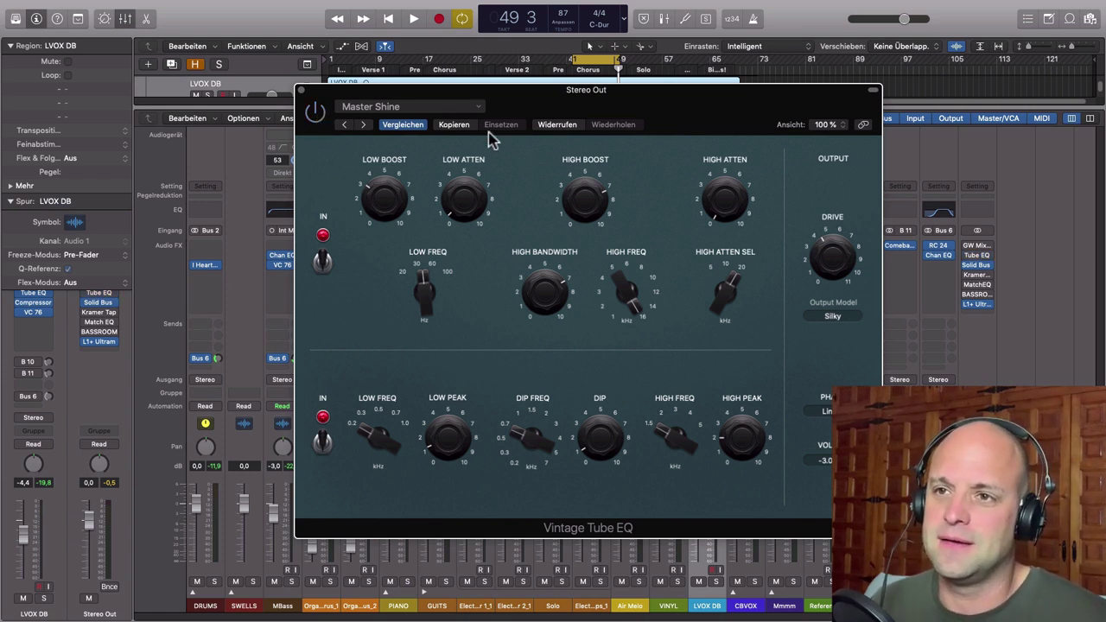
key(space)
mouse_move(704, 282)
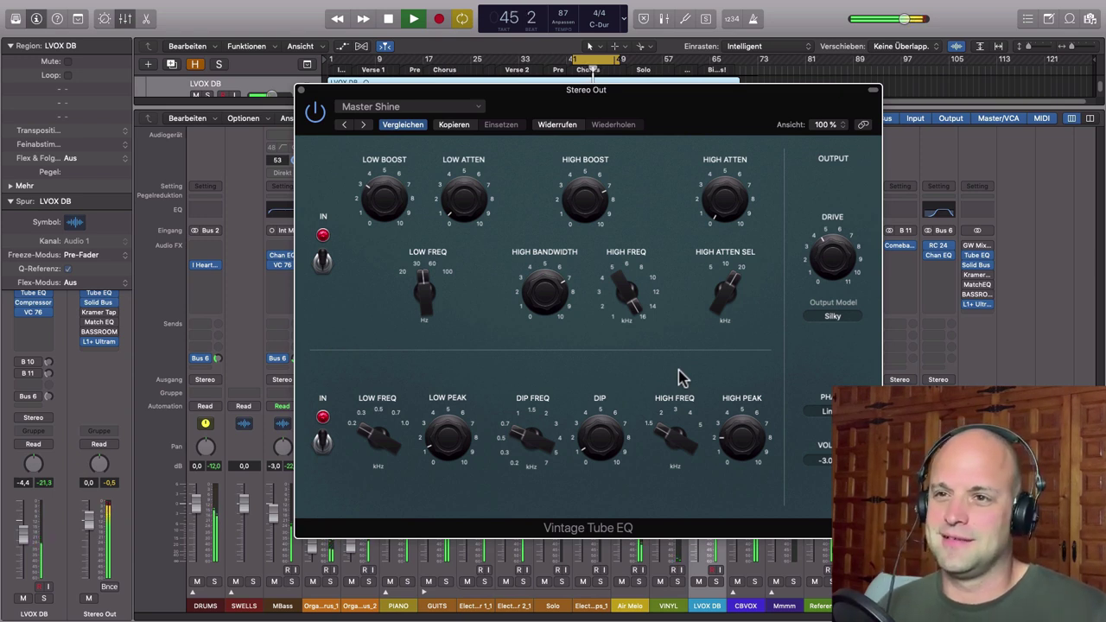
click(316, 114)
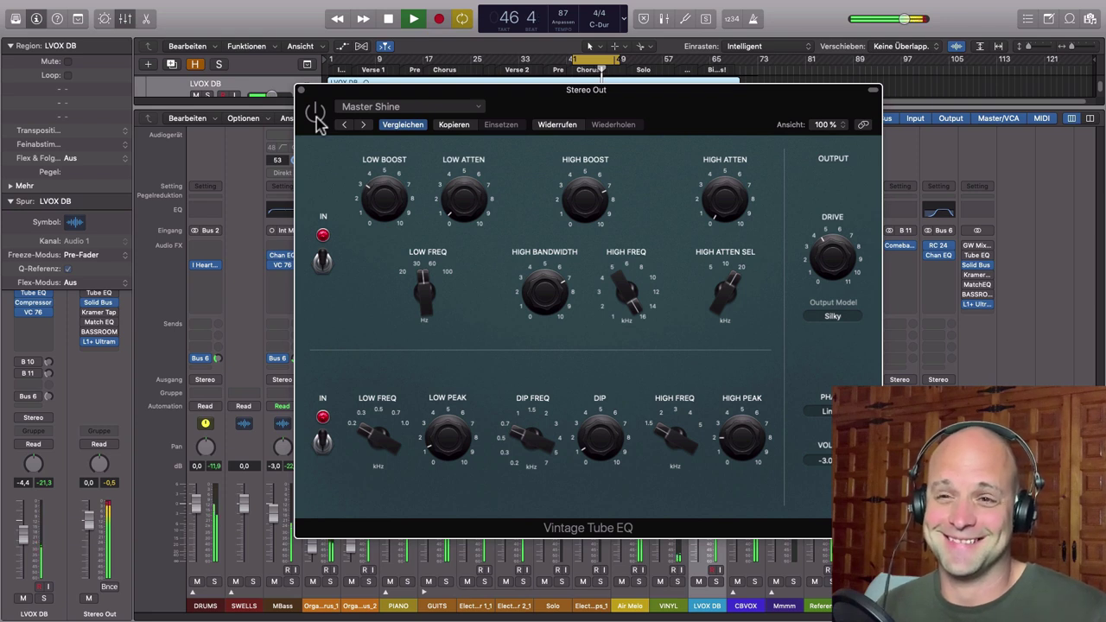
click(317, 114)
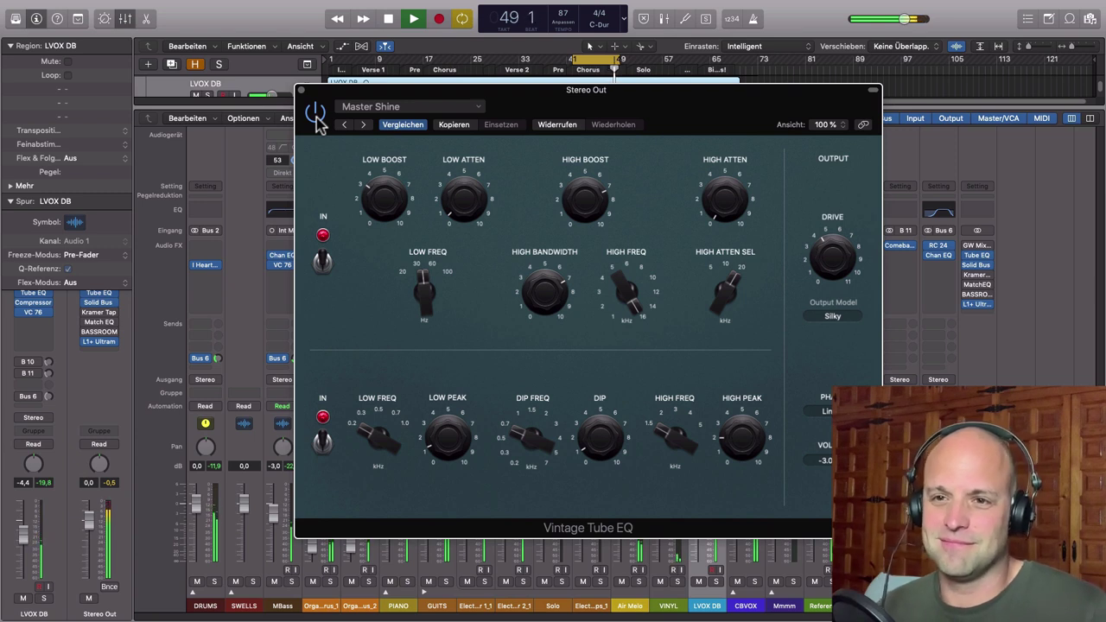
key(space)
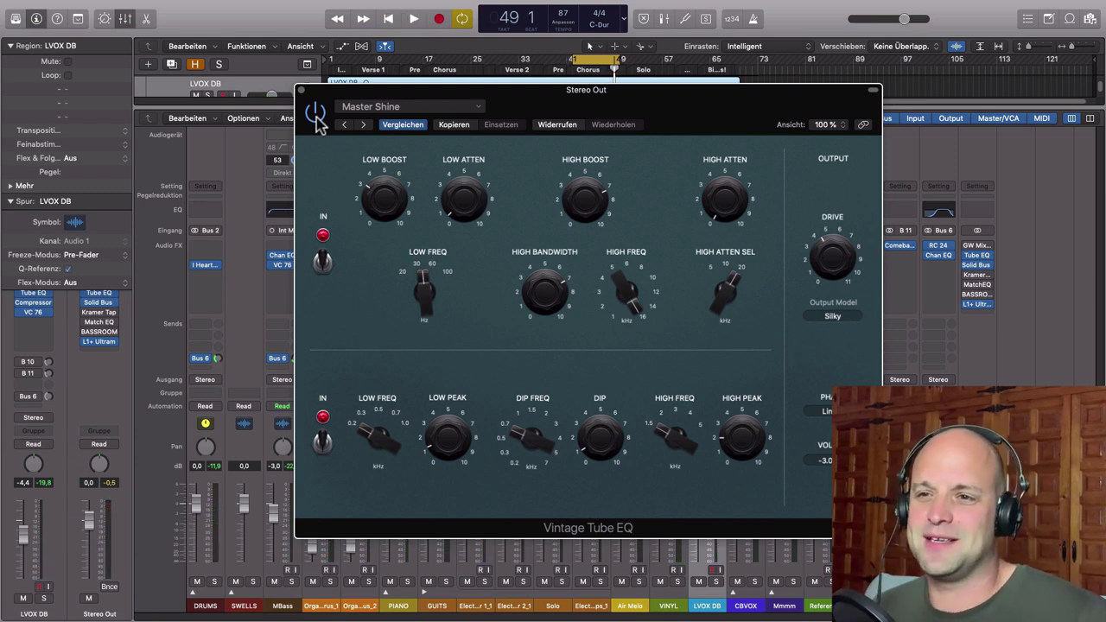